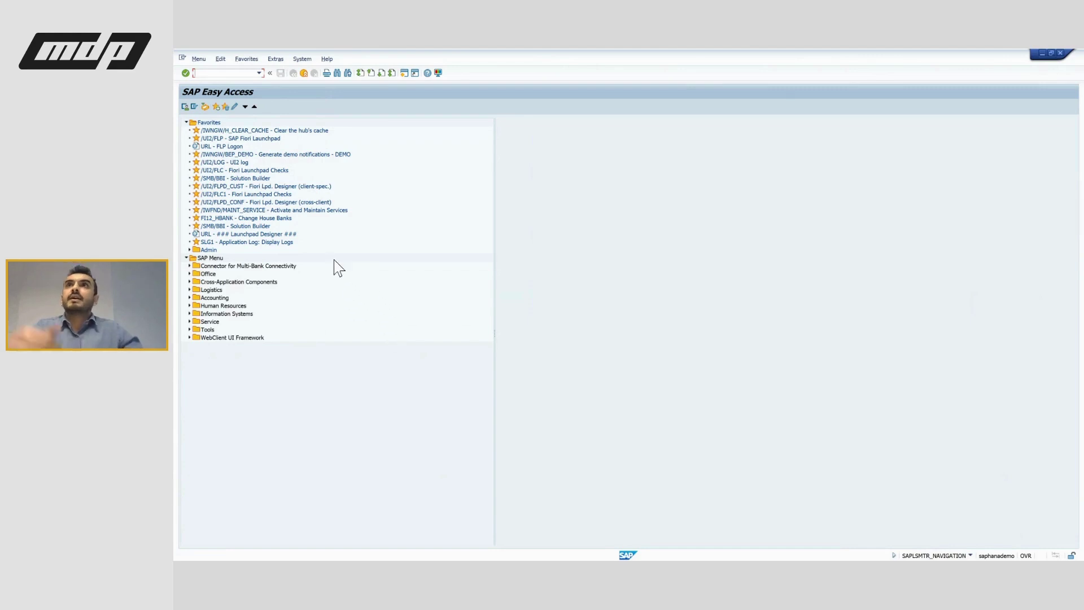
Step: Start the Warehouse Management Monitor transaction, replacing the current Easy Access screen
{"action": "key", "text": "Down"}
{"action": "left_click", "coordinate": [252, 73]}
{"action": "key", "text": "Home"}
{"action": "key", "text": "Right"}
{"action": "key", "text": "Right"}
{"action": "key", "text": "BackSpace"}
{"action": "type", "text": "n"}
{"action": "key", "text": "Return"}
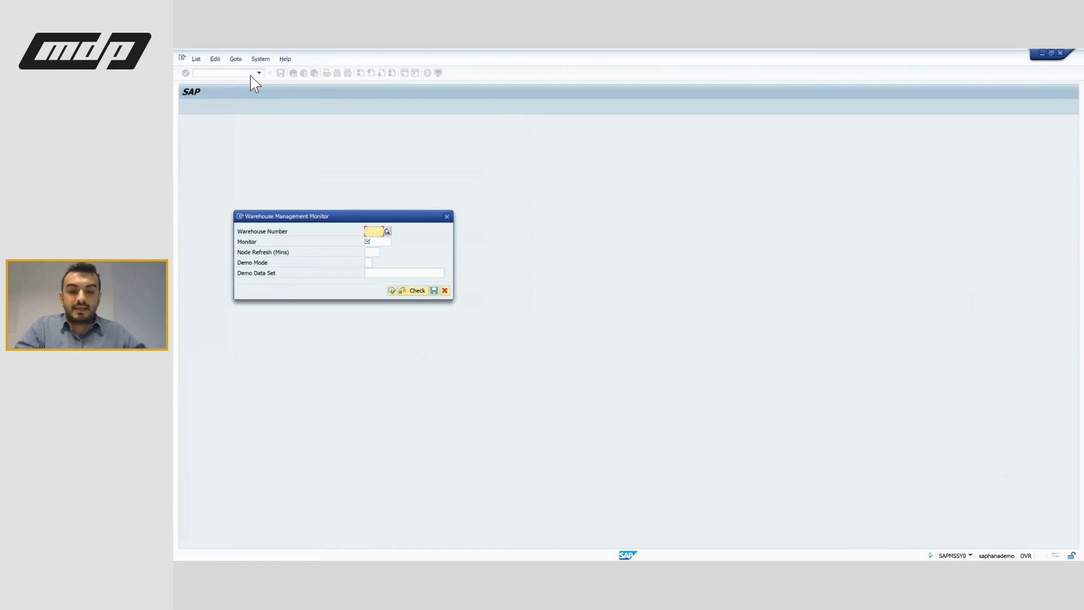
Step: Open the monitor for warehouse number AE01 using the monitor SAP
{"action": "type", "text": "AE01"}
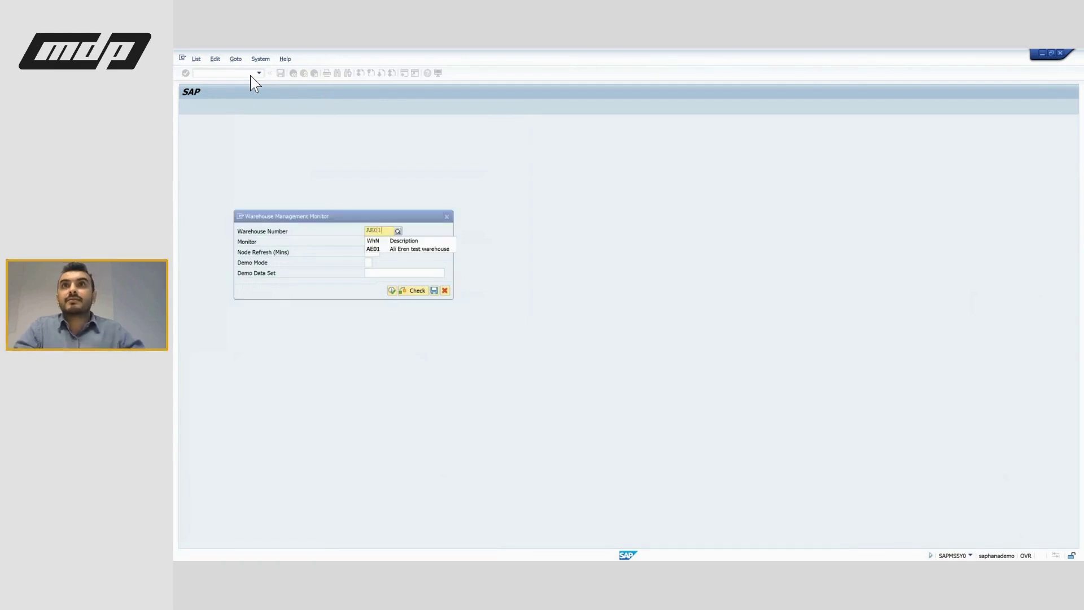
{"action": "key", "text": "Tab"}
{"action": "type", "text": "sap"}
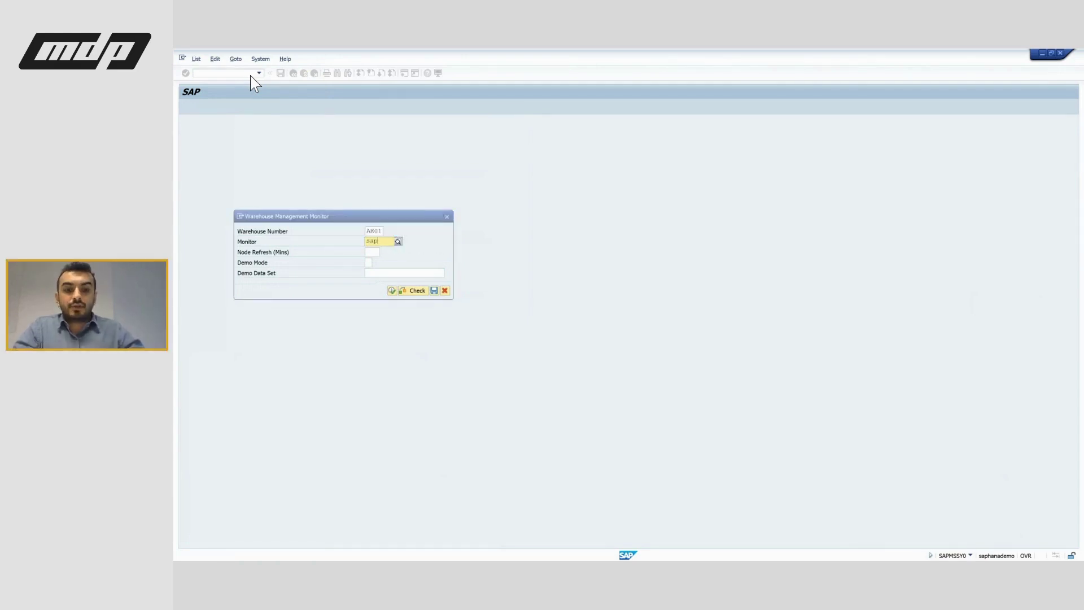
{"action": "key", "text": "Return"}
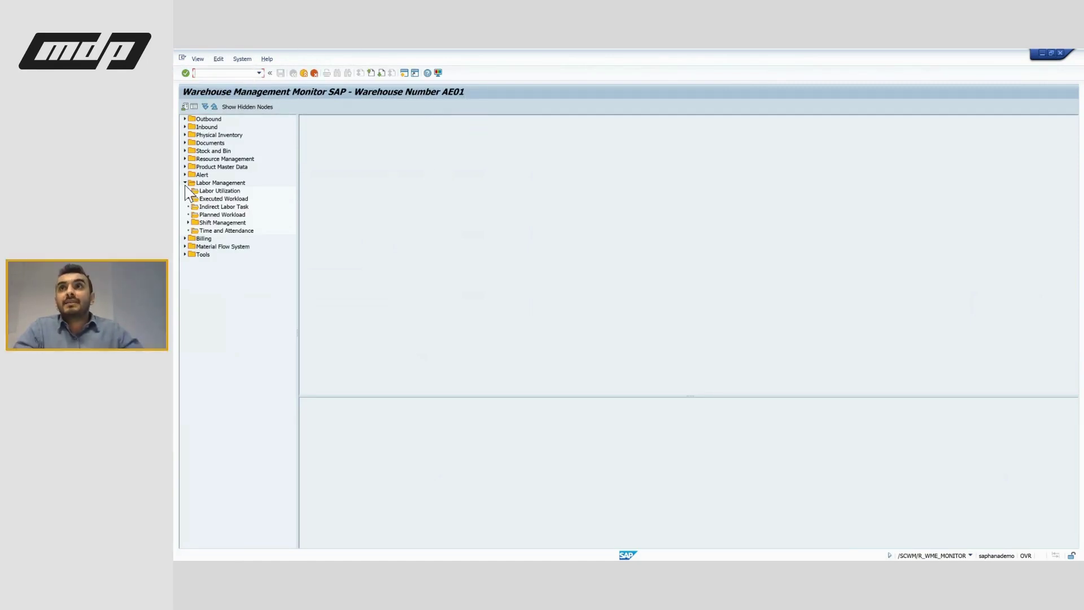
Step: List the Indirect Labor Task records under Labor Management without entering any selection criteria
{"action": "left_click", "coordinate": [219, 183]}
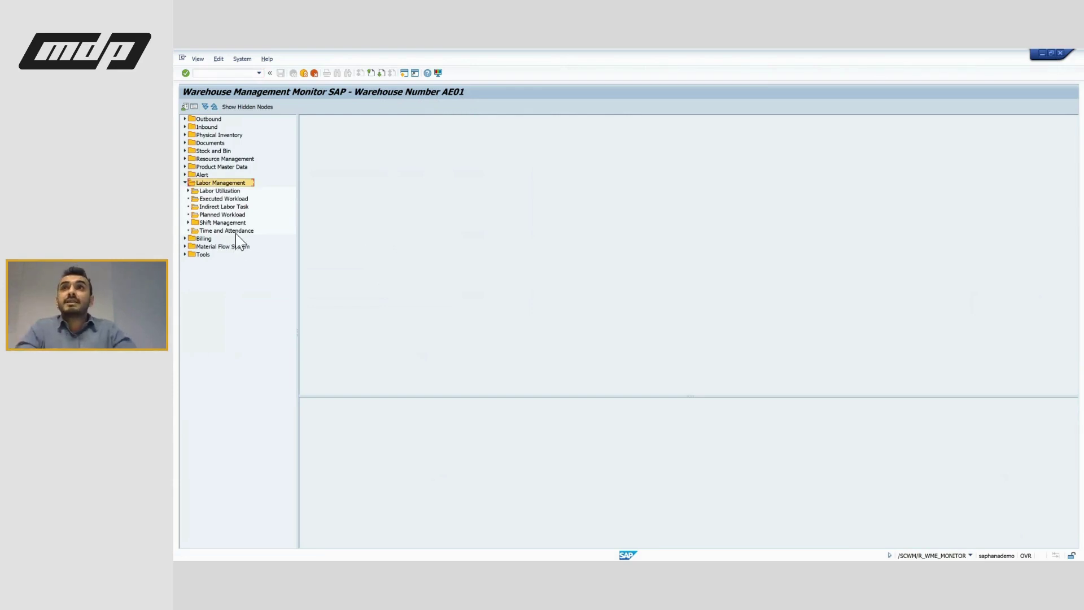
{"action": "left_click", "coordinate": [236, 208]}
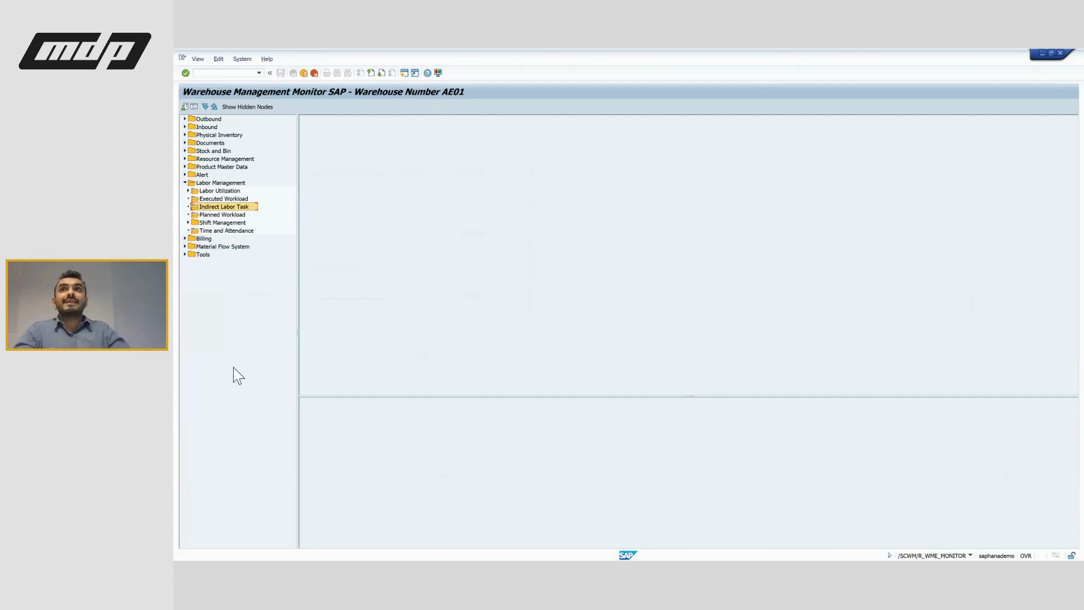
{"action": "double_click", "coordinate": [237, 207]}
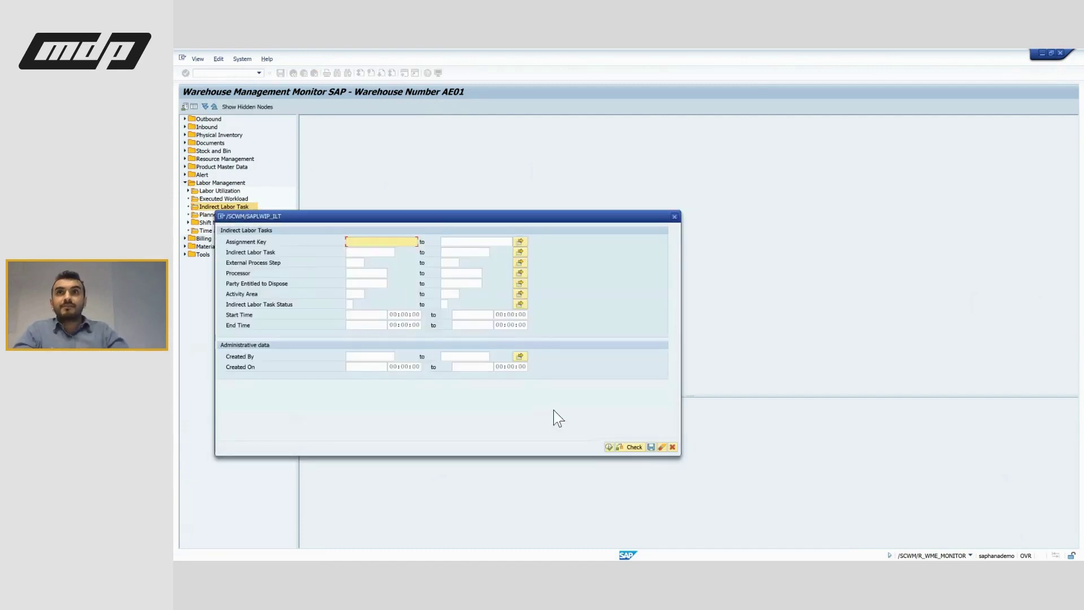
{"action": "left_click", "coordinate": [608, 447]}
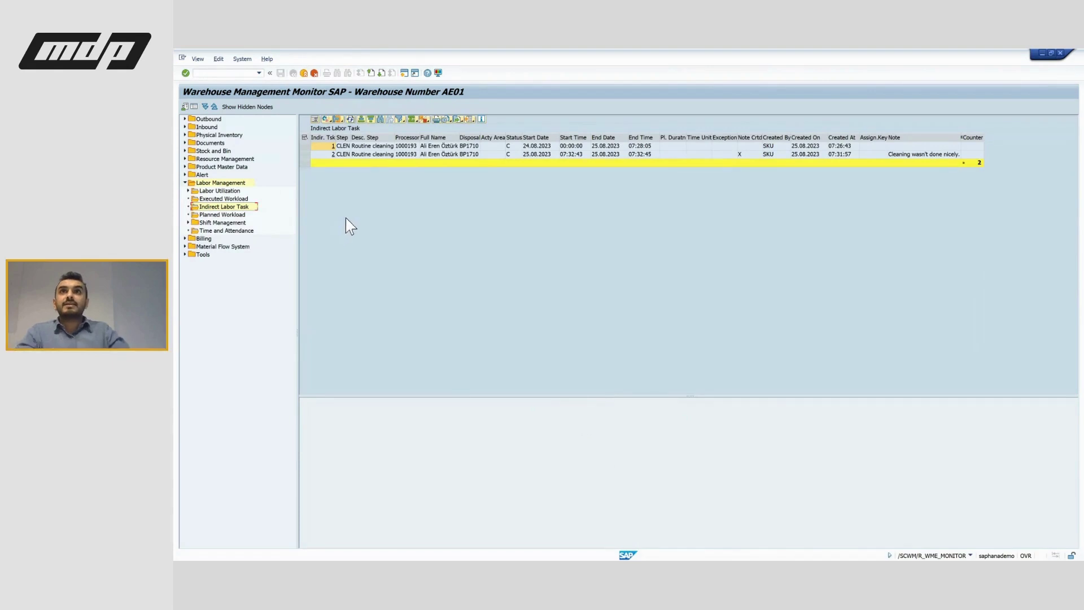
Step: Examine the processor, status and note columns of the indirect labor tasks and select the second task's row
{"action": "left_click", "coordinate": [423, 137]}
{"action": "left_click", "coordinate": [417, 137]}
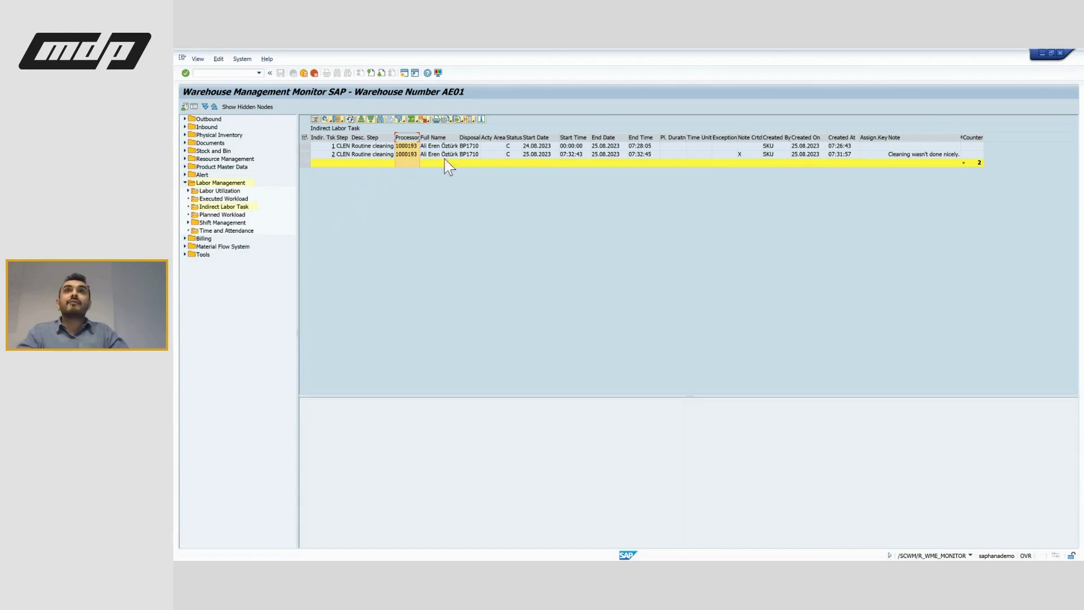
{"action": "left_click", "coordinate": [507, 146]}
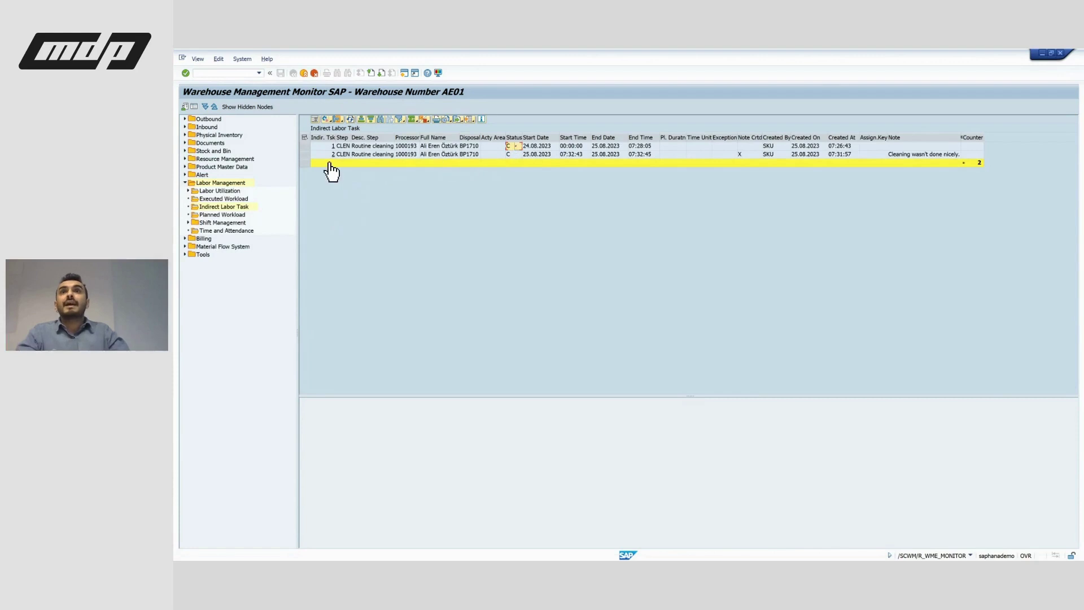
{"action": "left_click", "coordinate": [406, 138]}
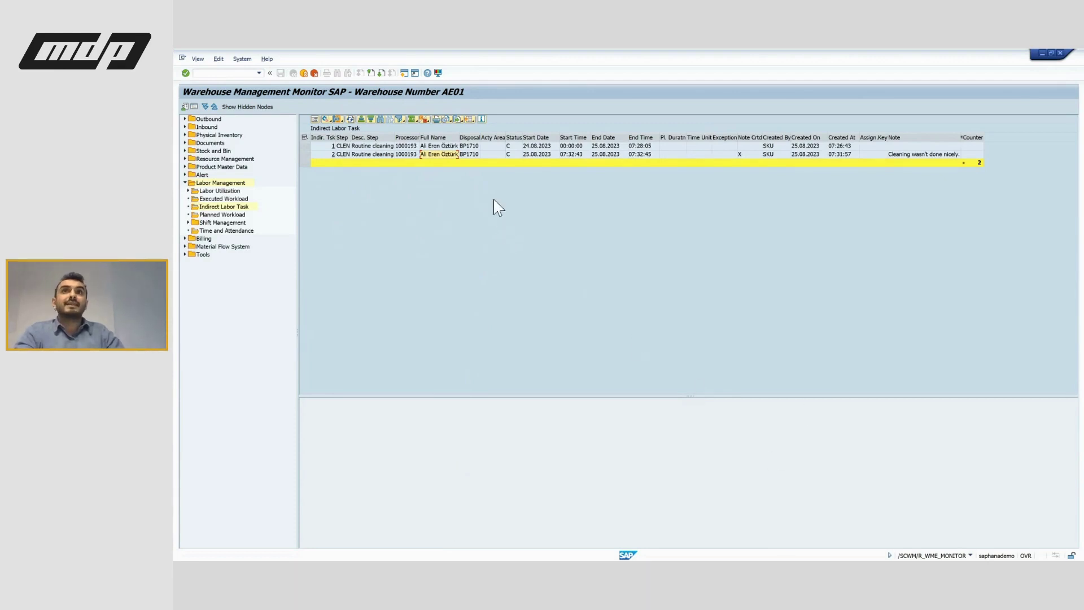
{"action": "left_click", "coordinate": [909, 139]}
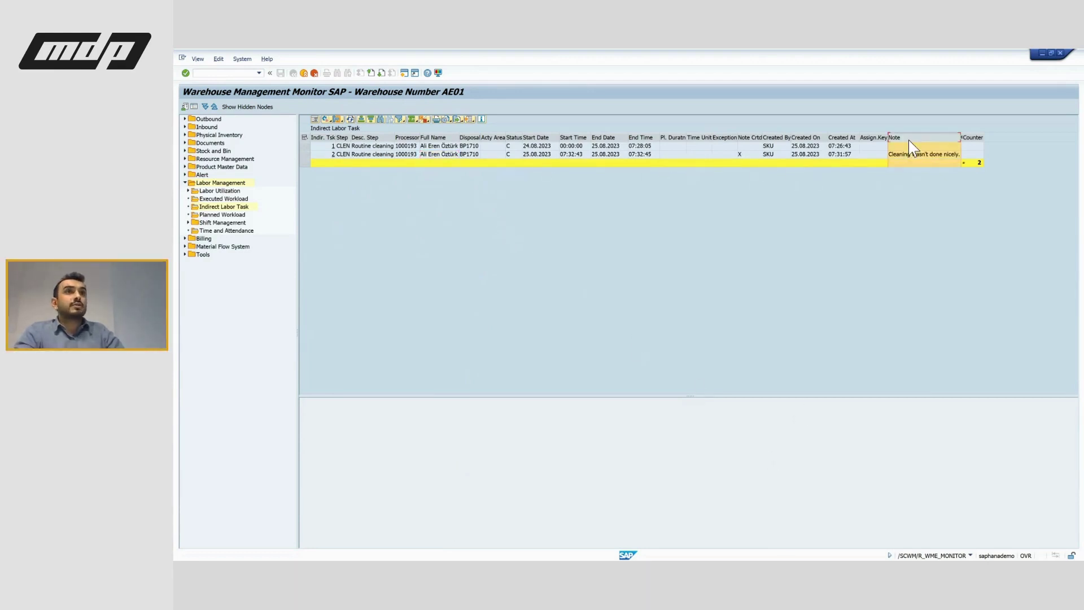
{"action": "left_click", "coordinate": [901, 157]}
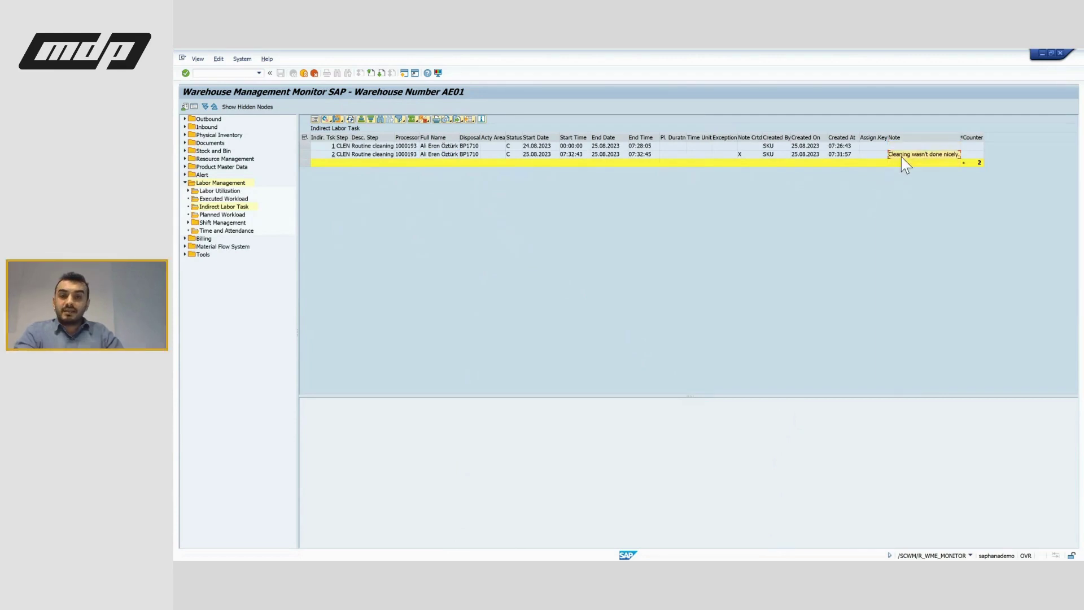
{"action": "left_click", "coordinate": [305, 155]}
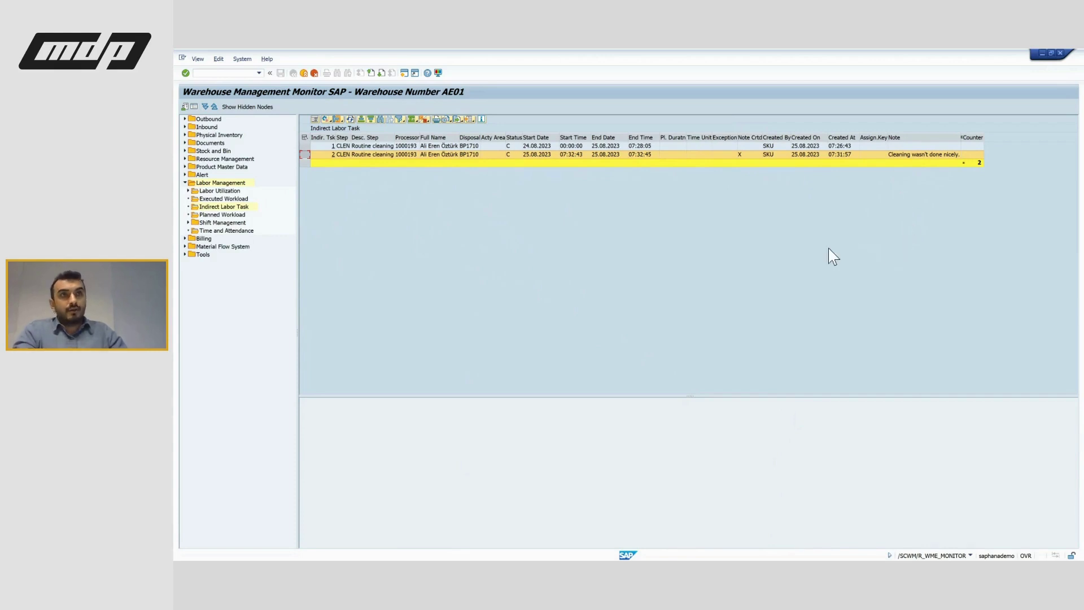
Step: List the Planned Workload records under Labor Management without selection criteria, agreeing to continue with the unrestricted selection
{"action": "left_click", "coordinate": [237, 215]}
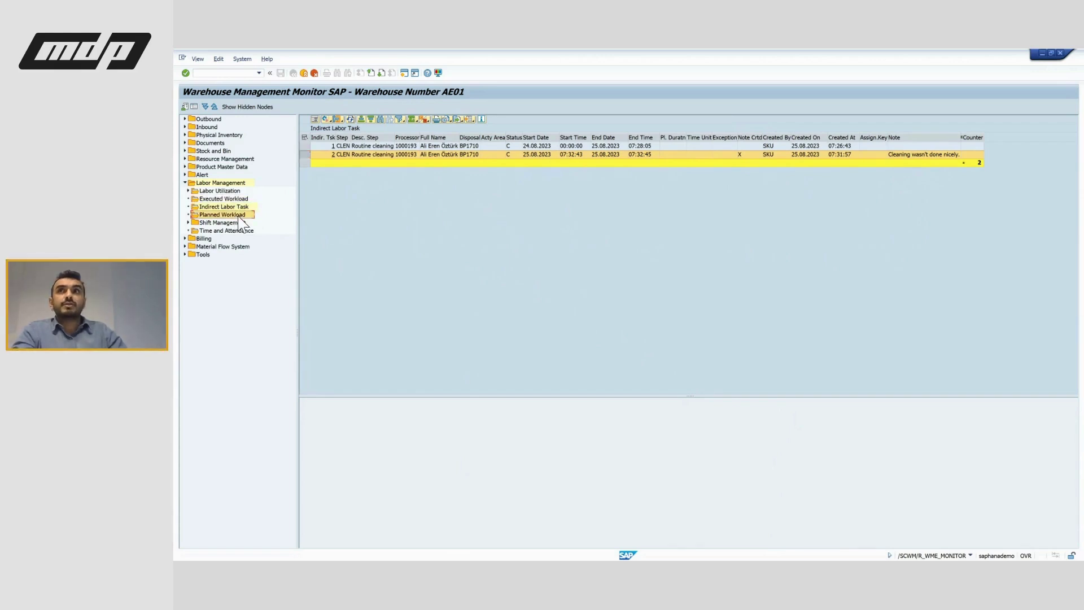
{"action": "scroll", "coordinate": [477, 334], "scroll_direction": "down", "scroll_amount": 3}
{"action": "scroll", "coordinate": [565, 376], "scroll_direction": "down", "scroll_amount": 1}
{"action": "left_click", "coordinate": [616, 457]}
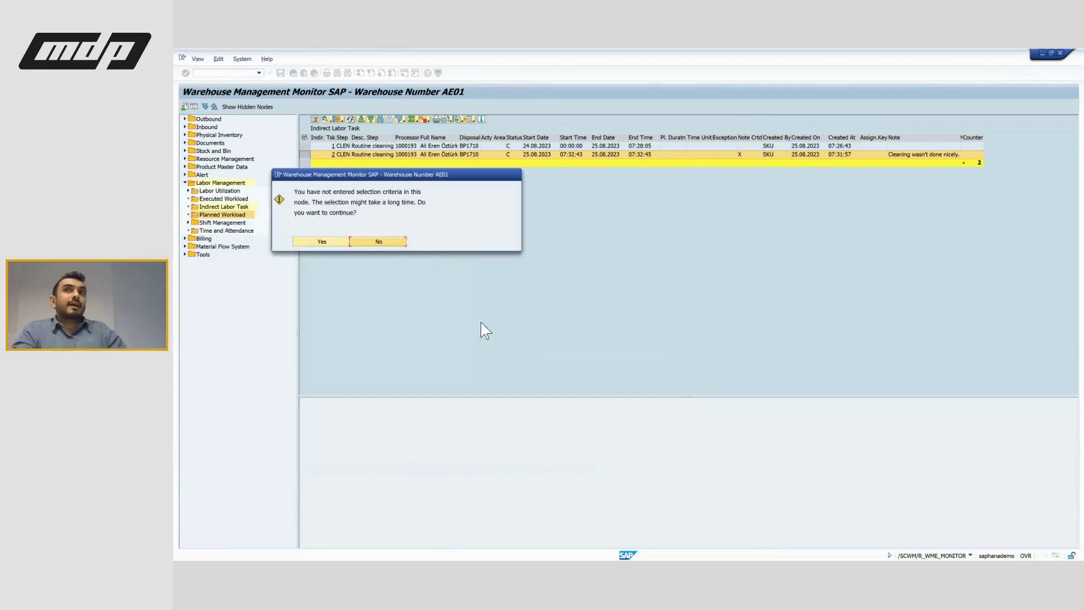
{"action": "left_click", "coordinate": [321, 241]}
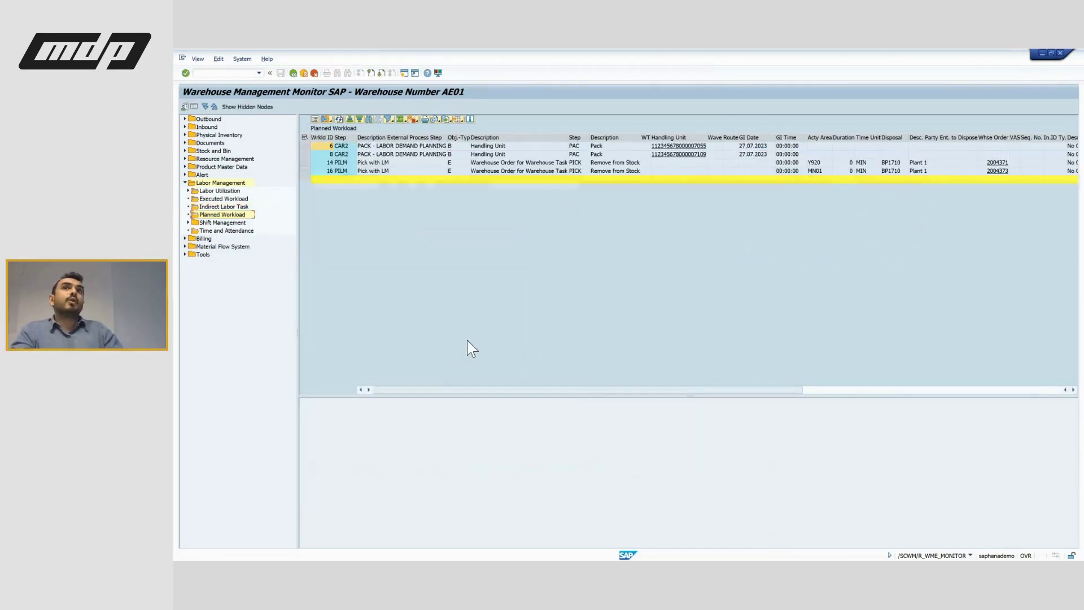
Step: Select the Pick with LM row for activity area Y920 and review all columns of the planned workload
{"action": "left_click", "coordinate": [459, 171]}
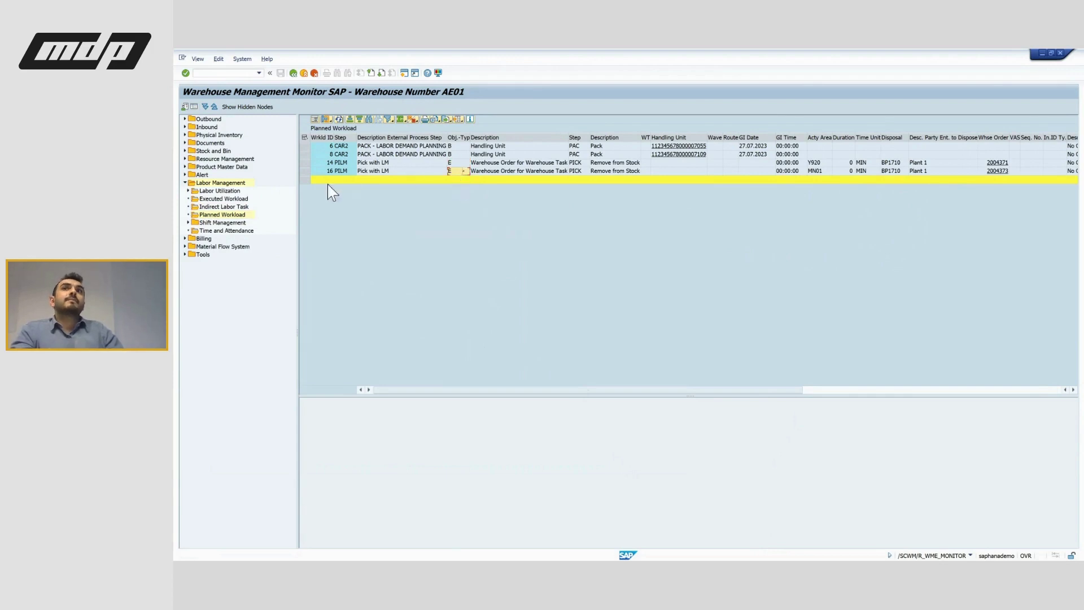
{"action": "left_click", "coordinate": [305, 163]}
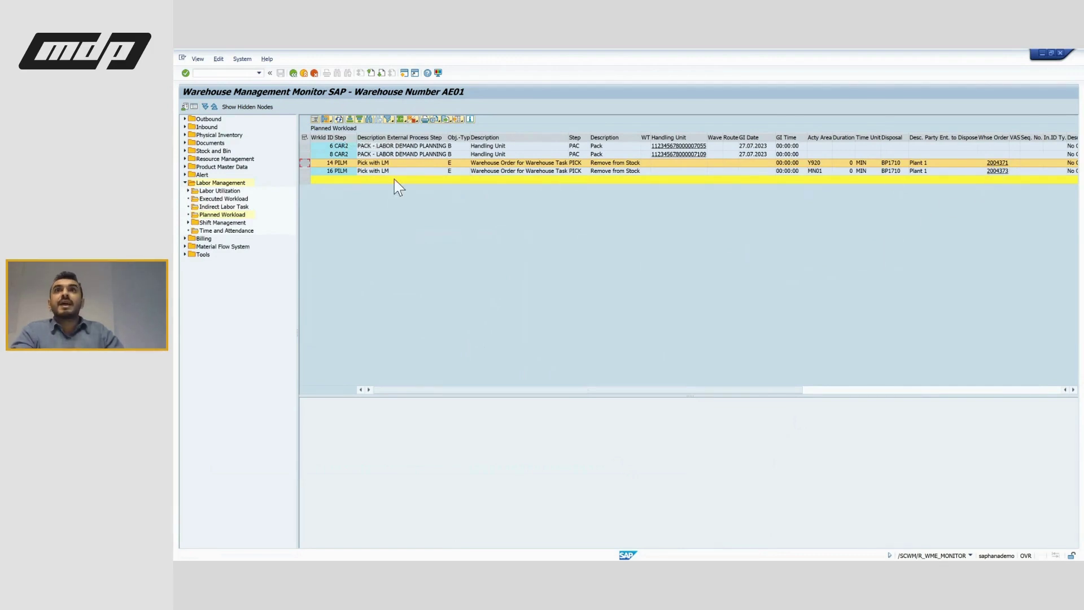
{"action": "scroll", "coordinate": [594, 209], "scroll_direction": "right", "scroll_amount": 3}
{"action": "scroll", "coordinate": [658, 234], "scroll_direction": "right", "scroll_amount": 6}
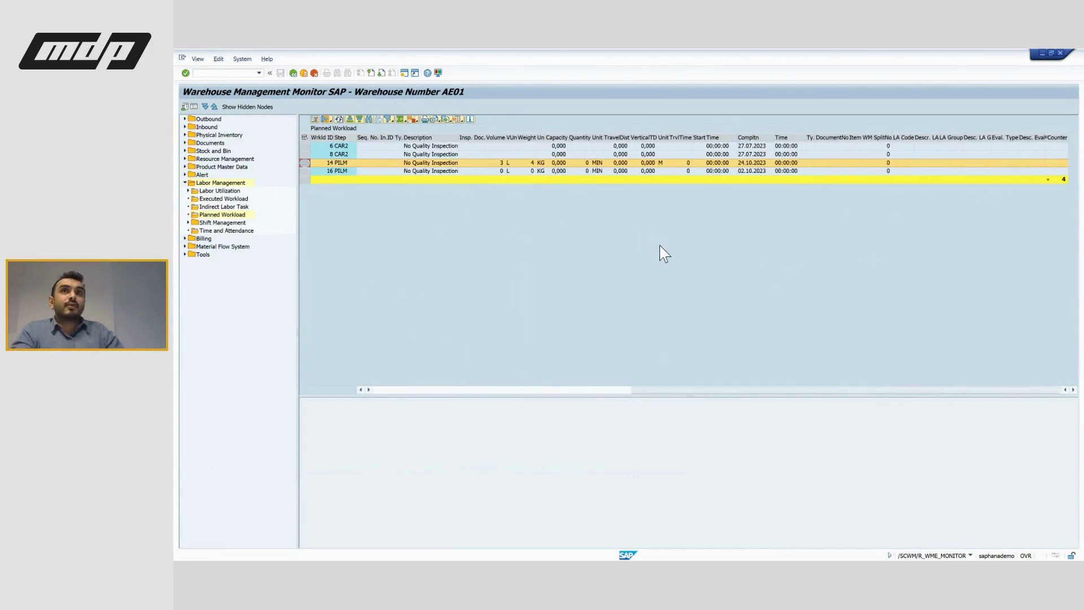
{"action": "scroll", "coordinate": [622, 231], "scroll_direction": "left", "scroll_amount": 8}
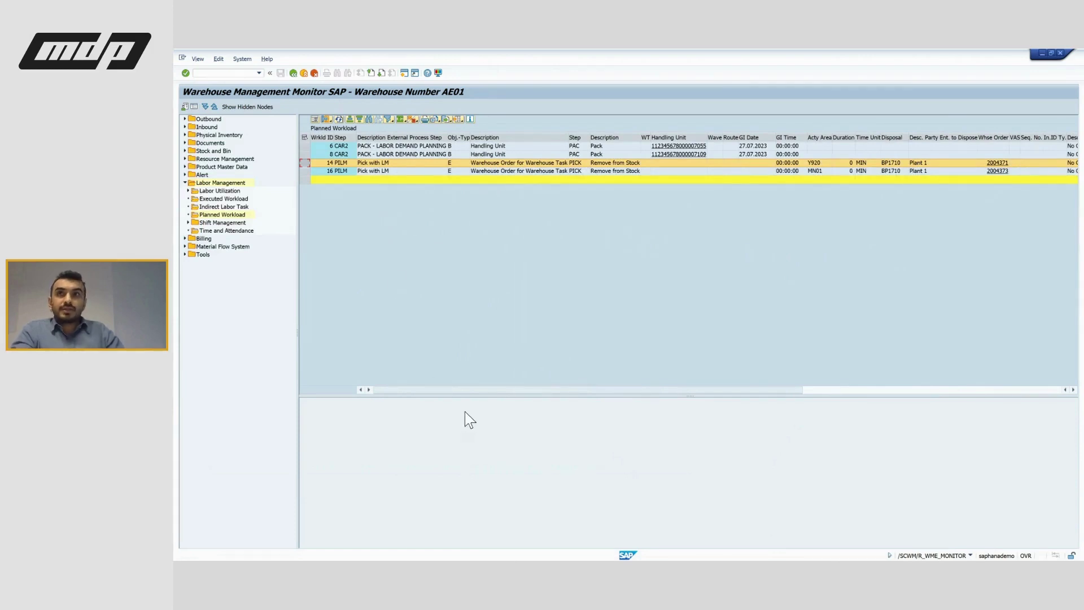
{"action": "left_click", "coordinate": [237, 215]}
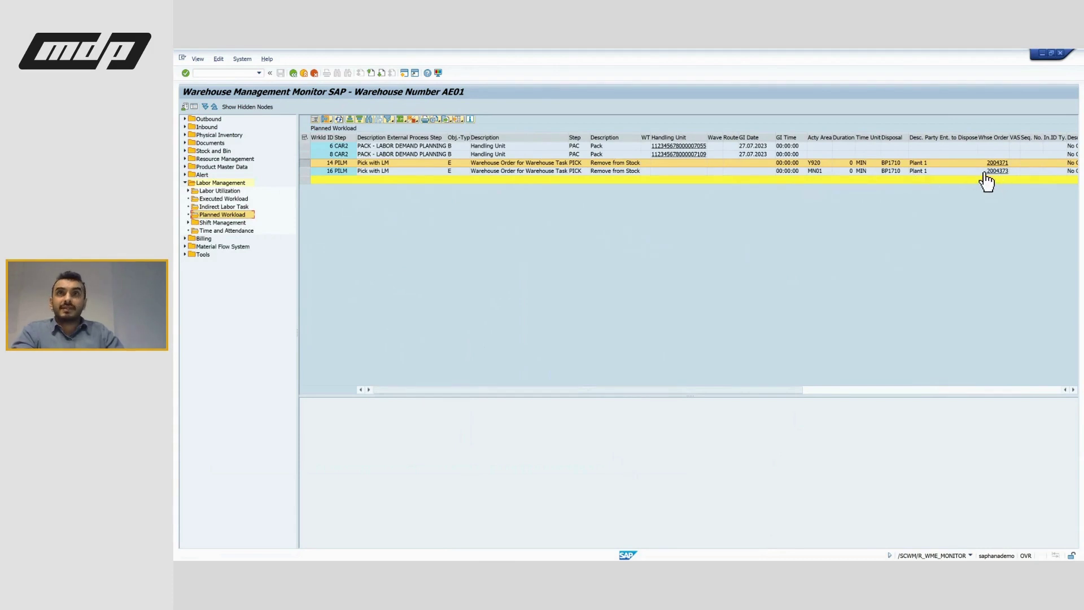
Step: List the Executed Workload records under Labor Management for the Other Period option, with 011124 as the end date
{"action": "double_click", "coordinate": [237, 199]}
{"action": "scroll", "coordinate": [454, 400], "scroll_direction": "down", "scroll_amount": 4}
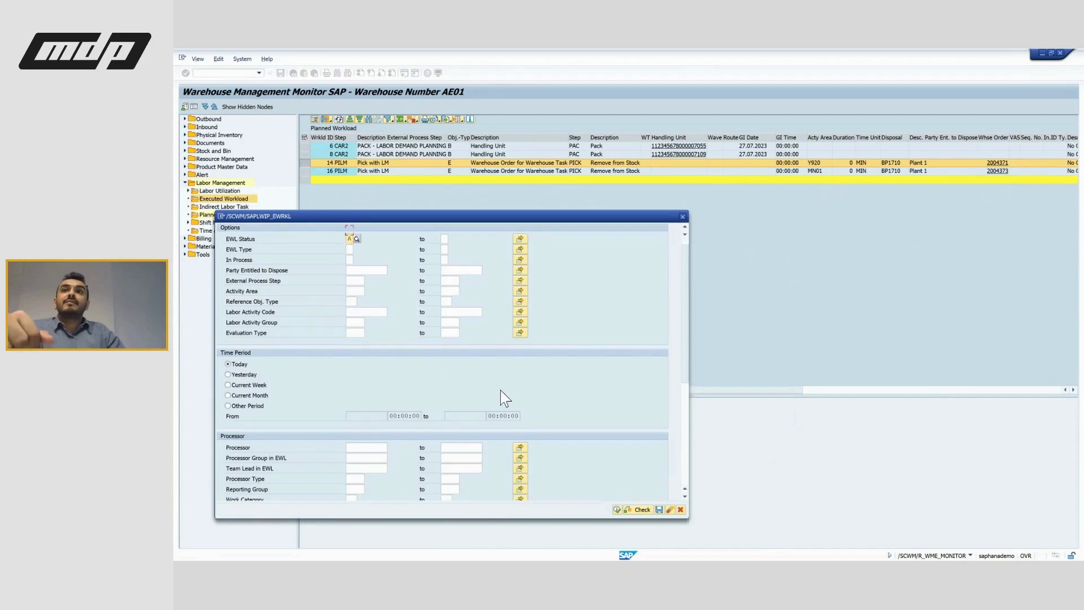
{"action": "scroll", "coordinate": [453, 402], "scroll_direction": "down", "scroll_amount": 5}
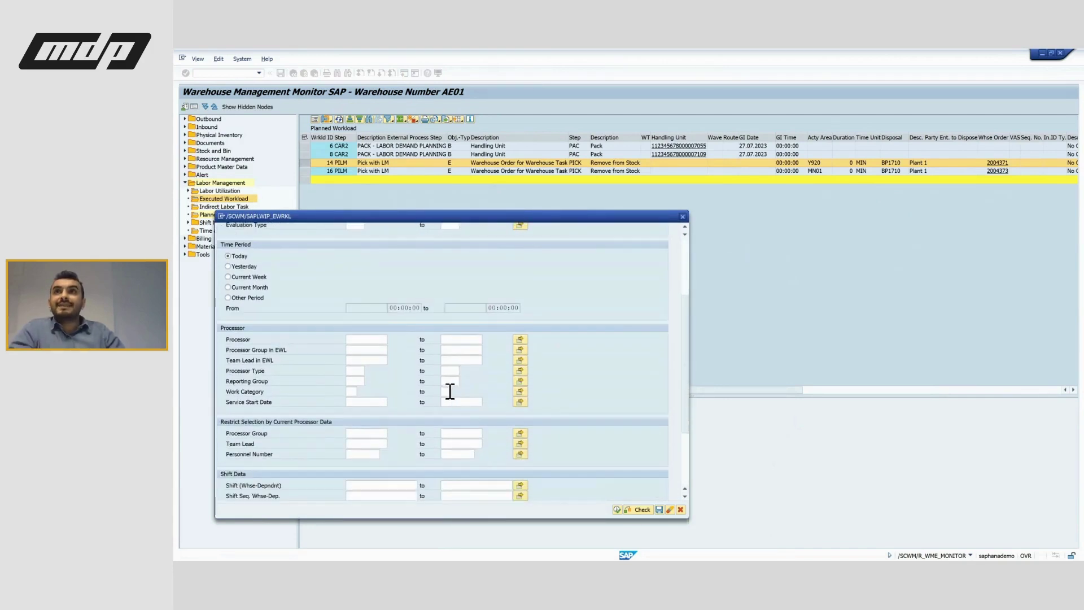
{"action": "scroll", "coordinate": [419, 402], "scroll_direction": "down", "scroll_amount": 2}
{"action": "scroll", "coordinate": [411, 391], "scroll_direction": "up", "scroll_amount": 6}
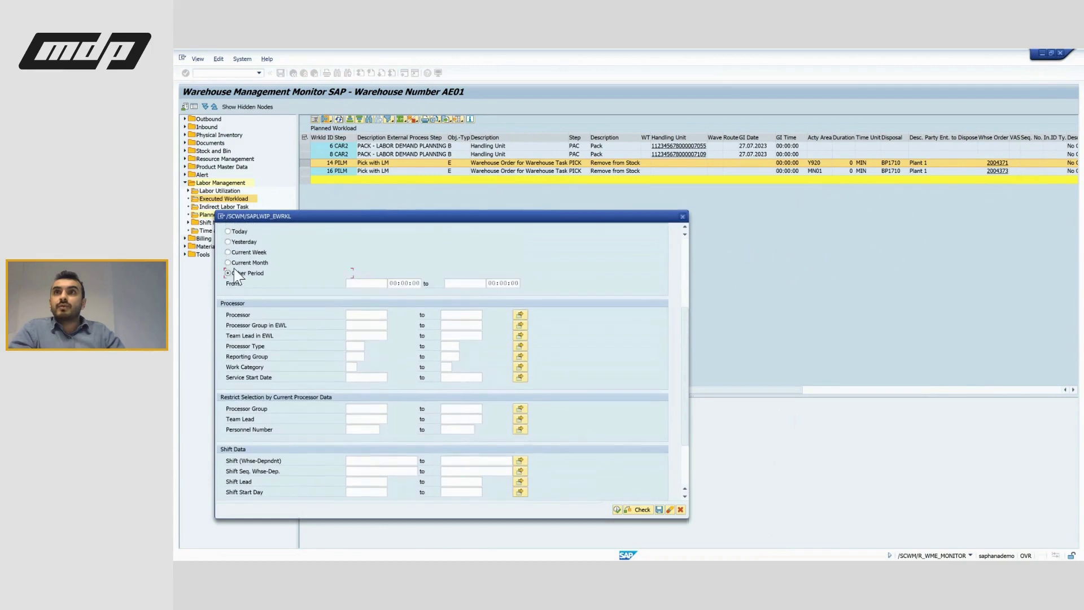
{"action": "left_click", "coordinate": [382, 282]}
{"action": "left_click", "coordinate": [384, 299]}
{"action": "left_click", "coordinate": [474, 283]}
{"action": "type", "text": "011124"}
{"action": "left_click", "coordinate": [616, 509]}
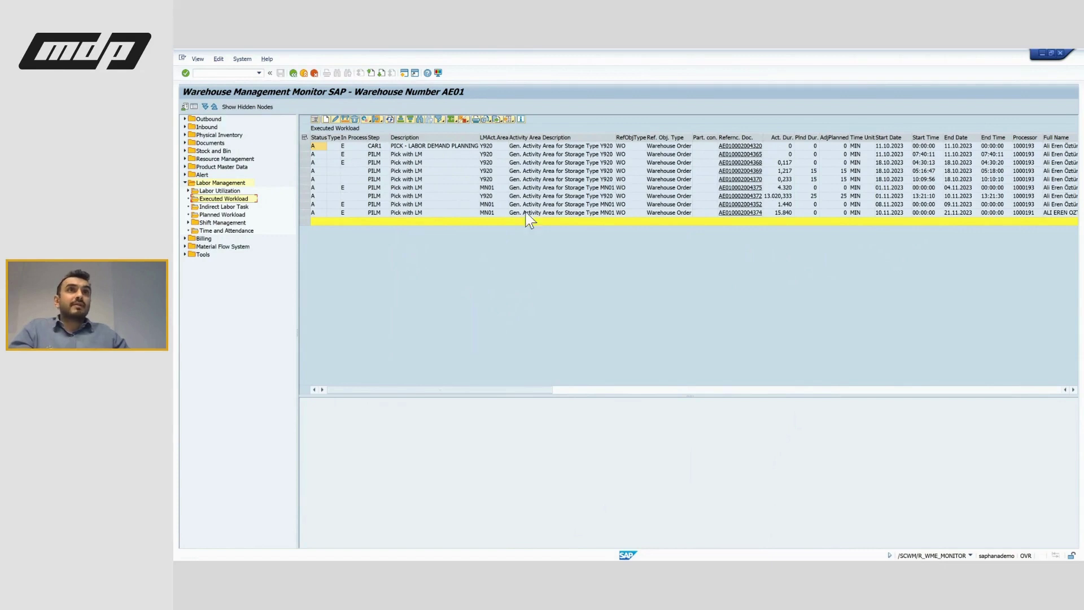
Step: Filter the executed workload by the reference document of the MN01 row that starts on 01.11.2023
{"action": "left_click", "coordinate": [304, 176]}
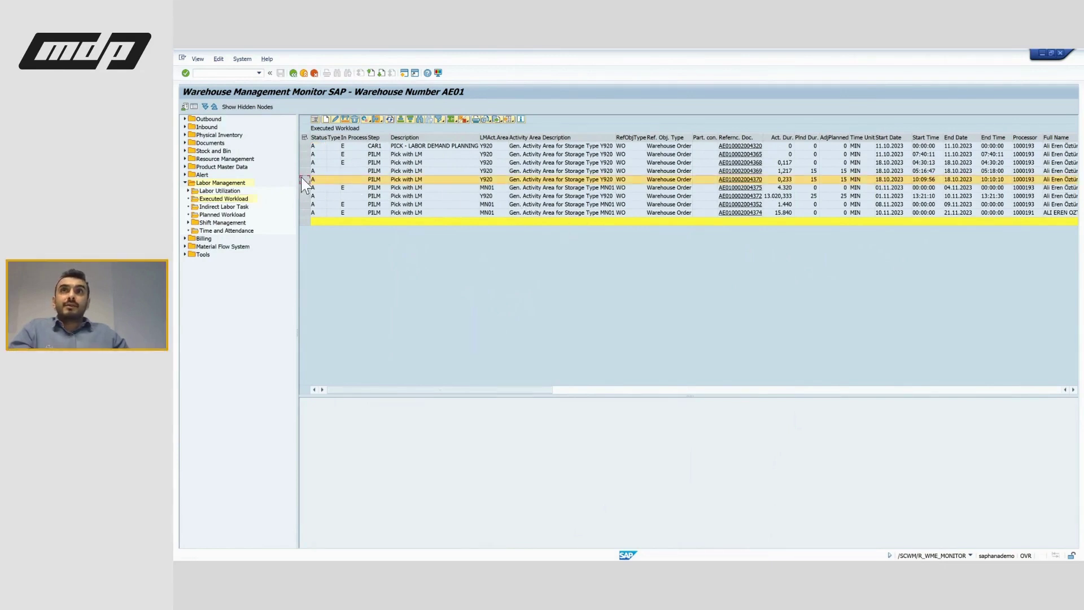
{"action": "right_click", "coordinate": [736, 187]}
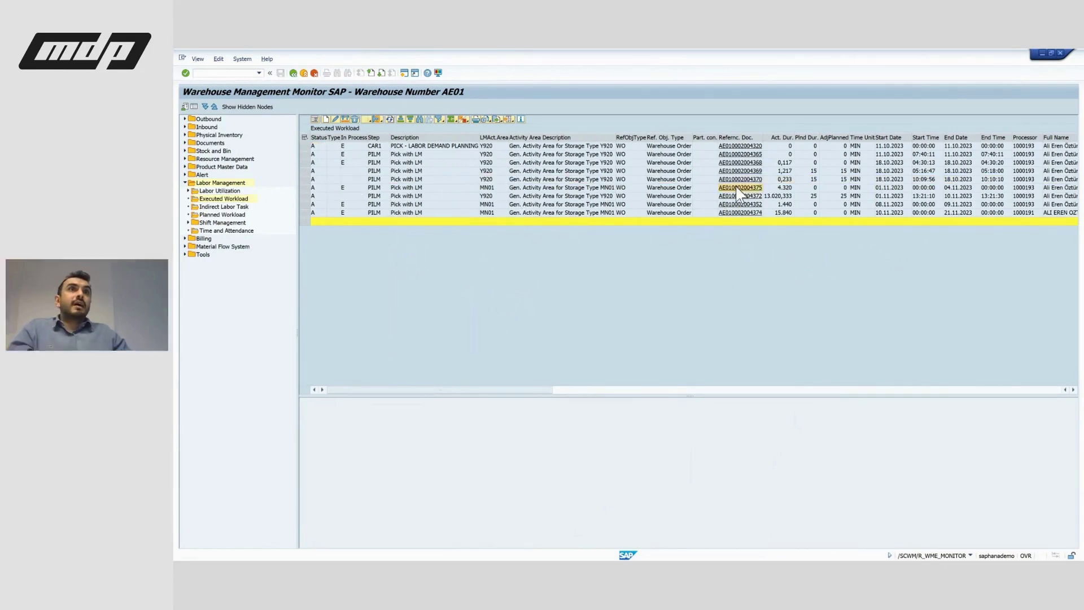
{"action": "left_click", "coordinate": [761, 245]}
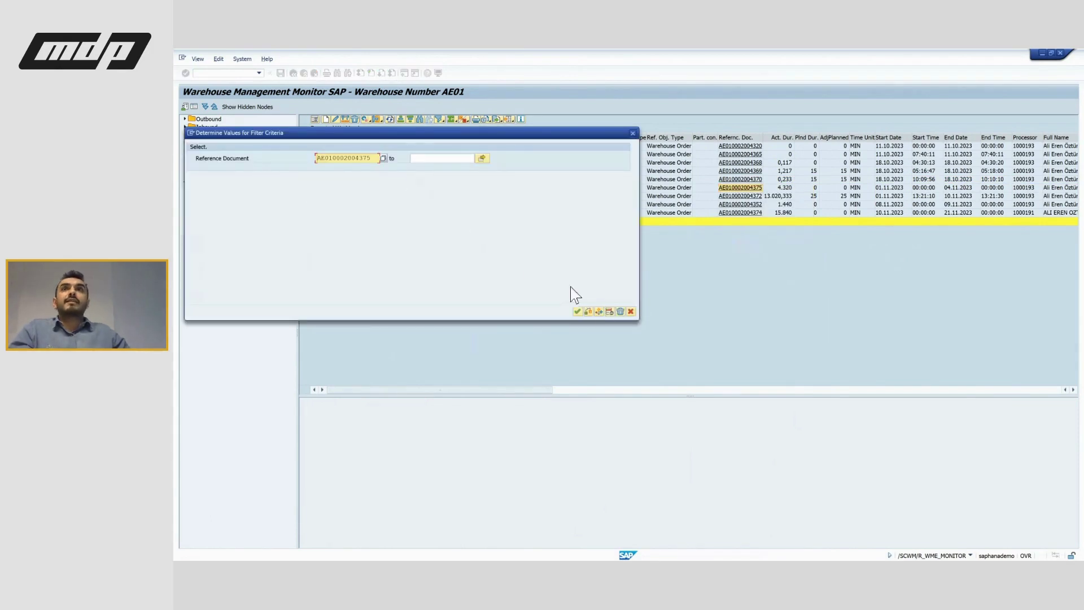
{"action": "left_click", "coordinate": [578, 311]}
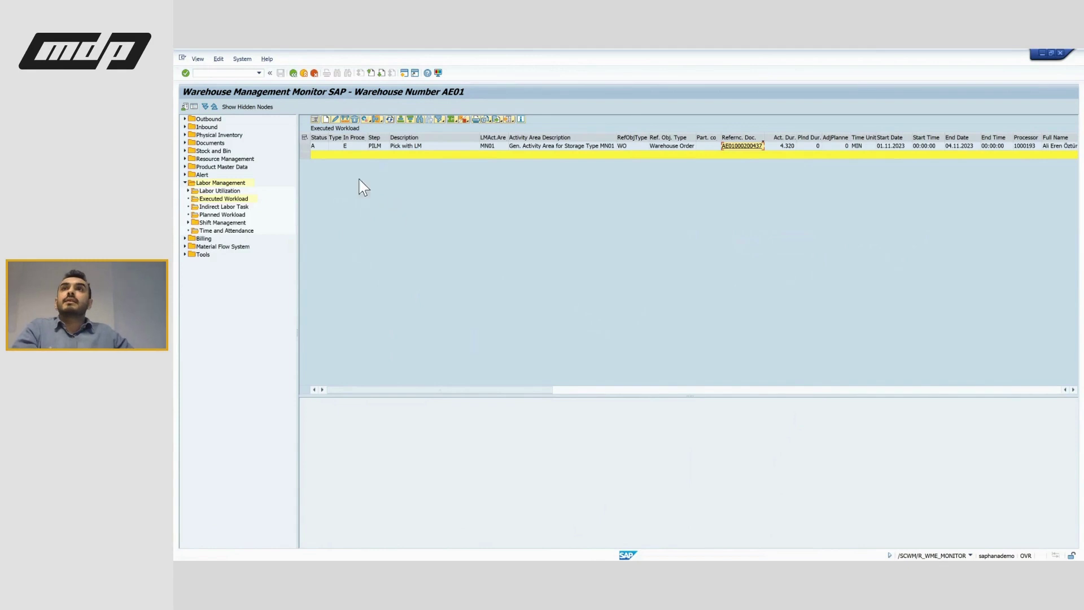
Step: Select the filtered executed workload row and review its travel distance, actual and planned duration, and difference columns
{"action": "left_click", "coordinate": [303, 146]}
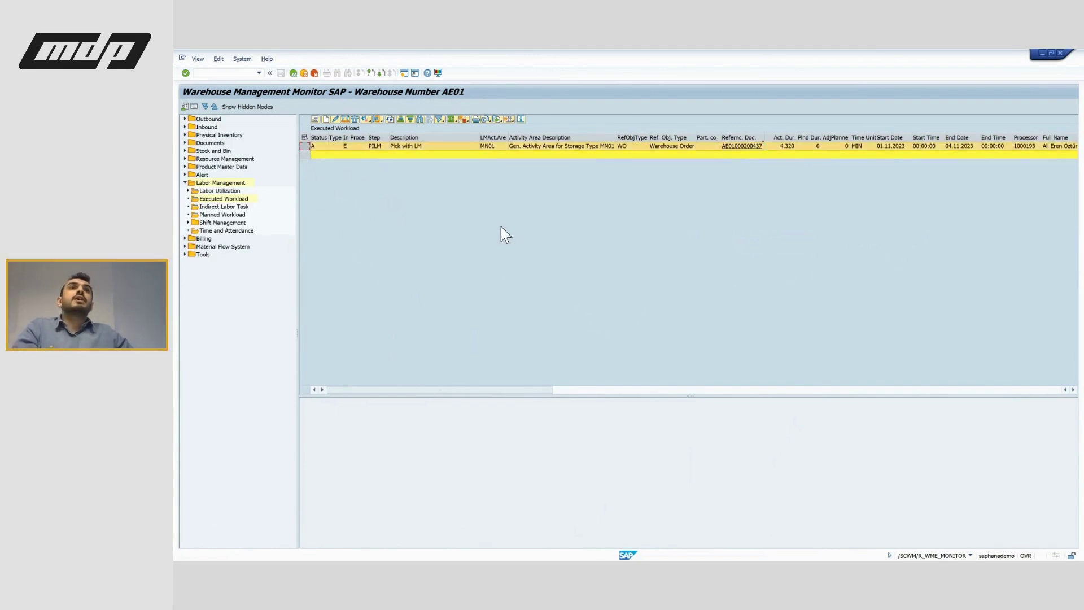
{"action": "scroll", "coordinate": [737, 212], "scroll_direction": "right", "scroll_amount": 3}
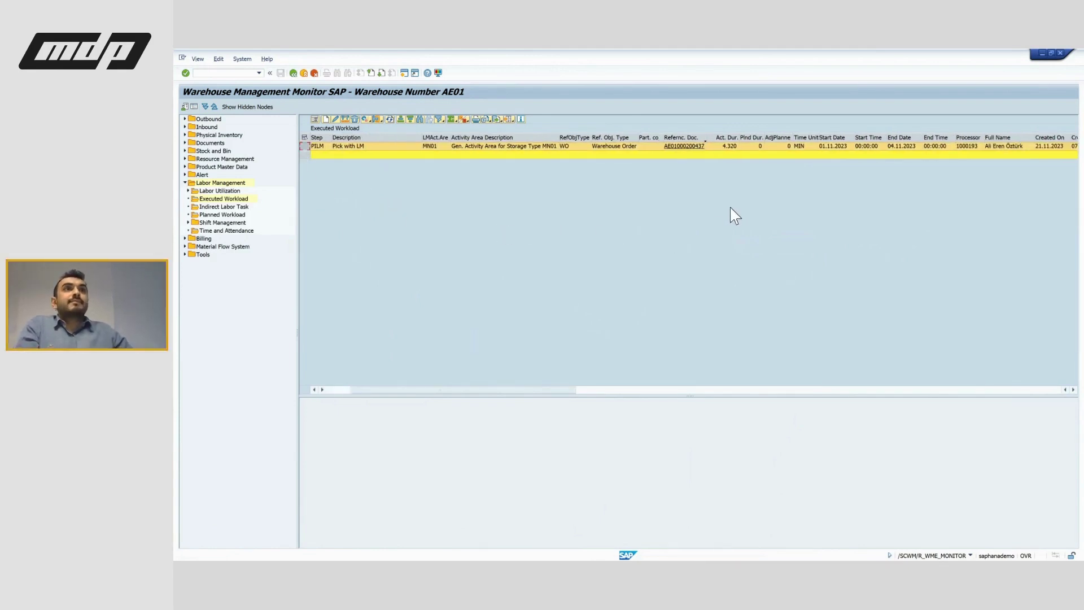
{"action": "scroll", "coordinate": [721, 235], "scroll_direction": "right", "scroll_amount": 10}
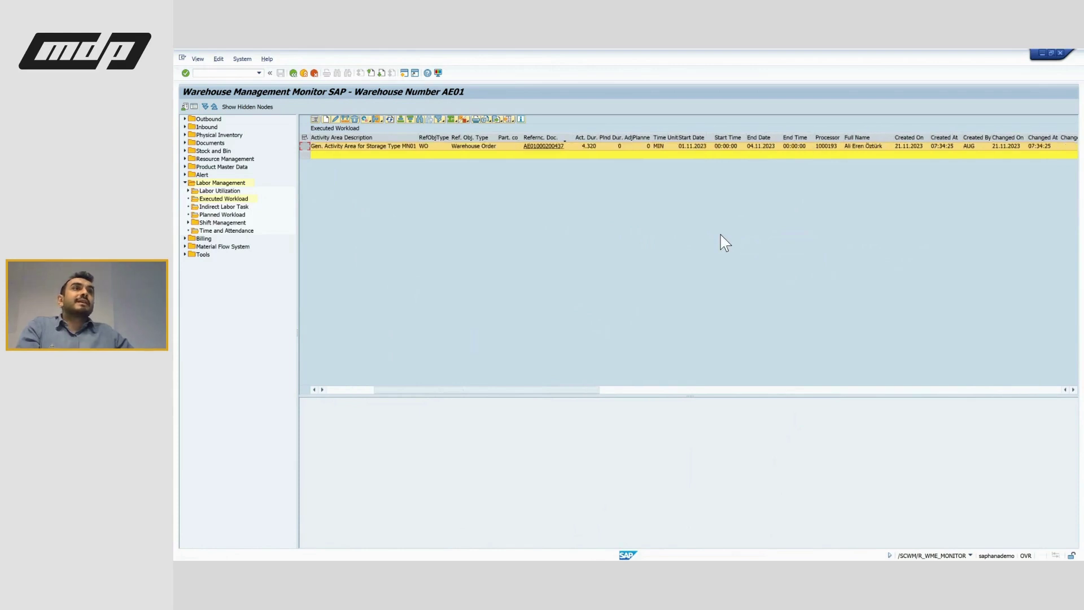
{"action": "scroll", "coordinate": [724, 243], "scroll_direction": "right", "scroll_amount": 3}
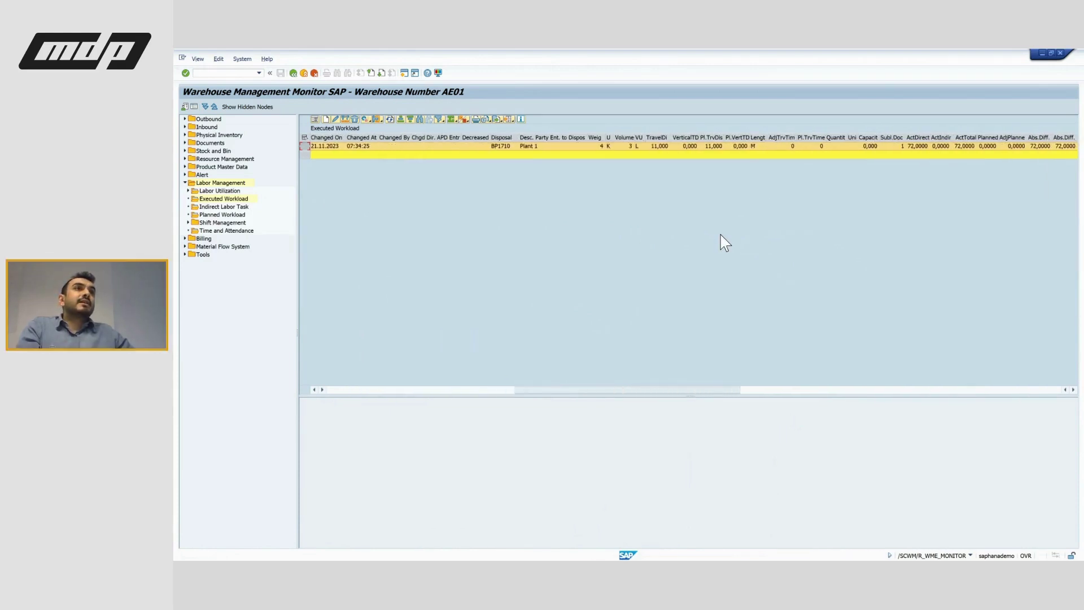
{"action": "scroll", "coordinate": [912, 181], "scroll_direction": "right", "scroll_amount": 6}
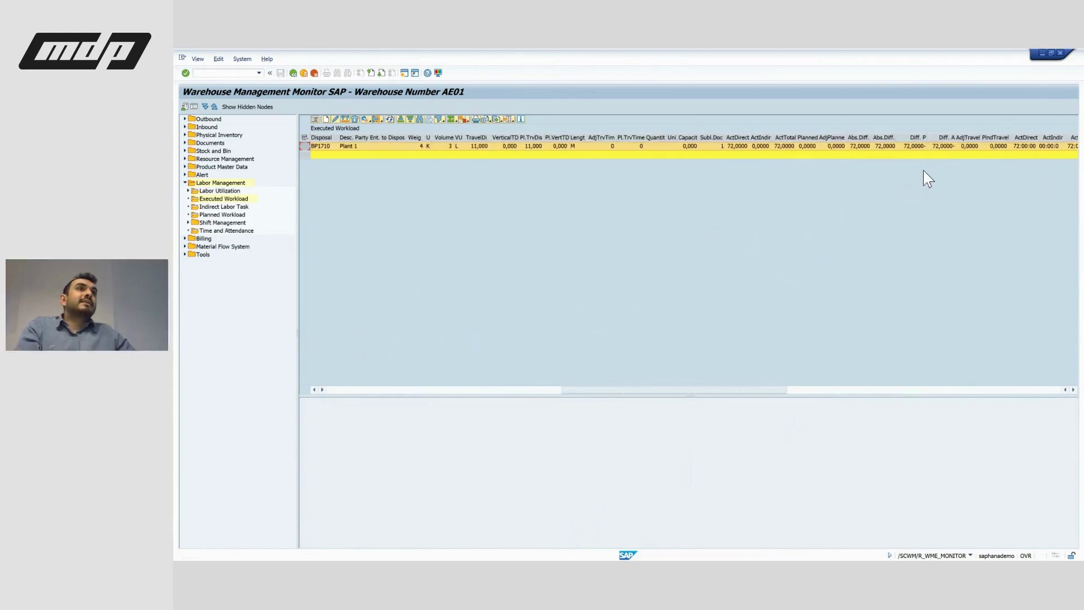
Step: Compare the travel distance, direct actual duration and difference columns of the selected executed workload row
{"action": "scroll", "coordinate": [818, 204], "scroll_direction": "left", "scroll_amount": 12}
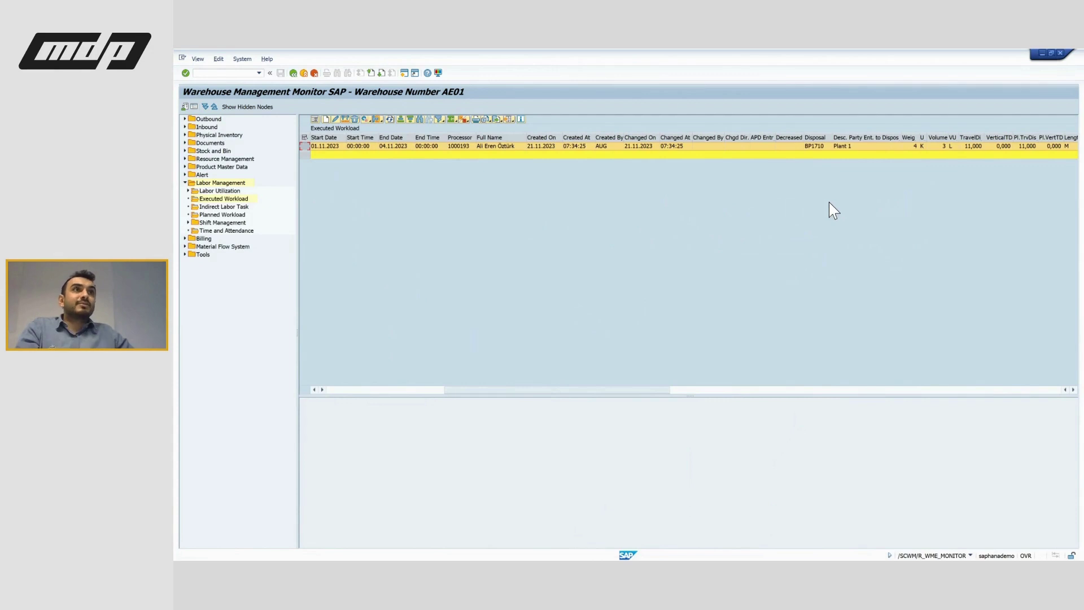
{"action": "scroll", "coordinate": [833, 211], "scroll_direction": "right", "scroll_amount": 3}
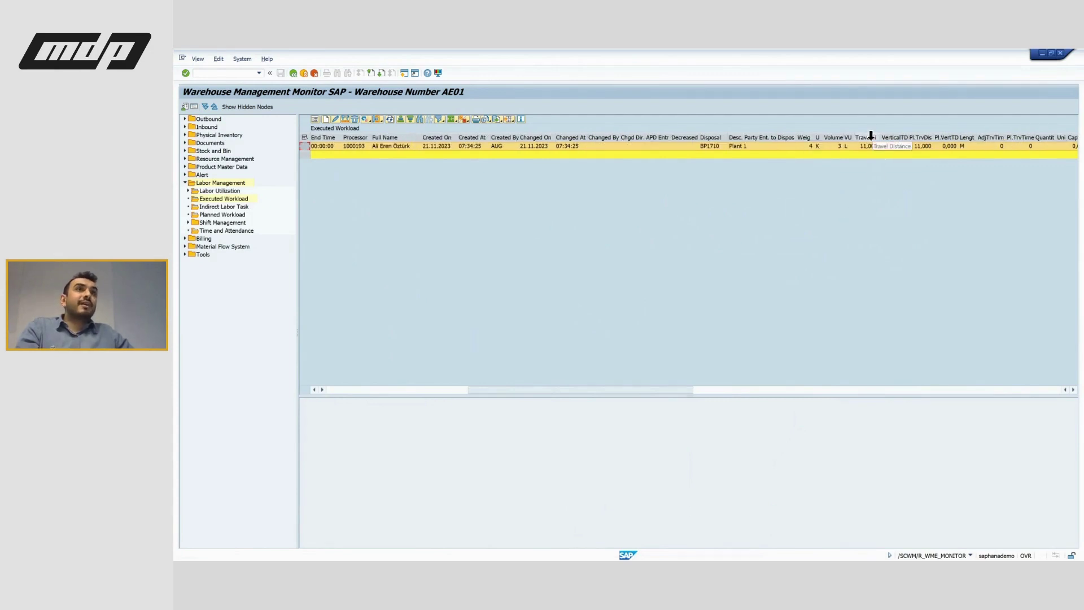
{"action": "scroll", "coordinate": [858, 163], "scroll_direction": "right", "scroll_amount": 3}
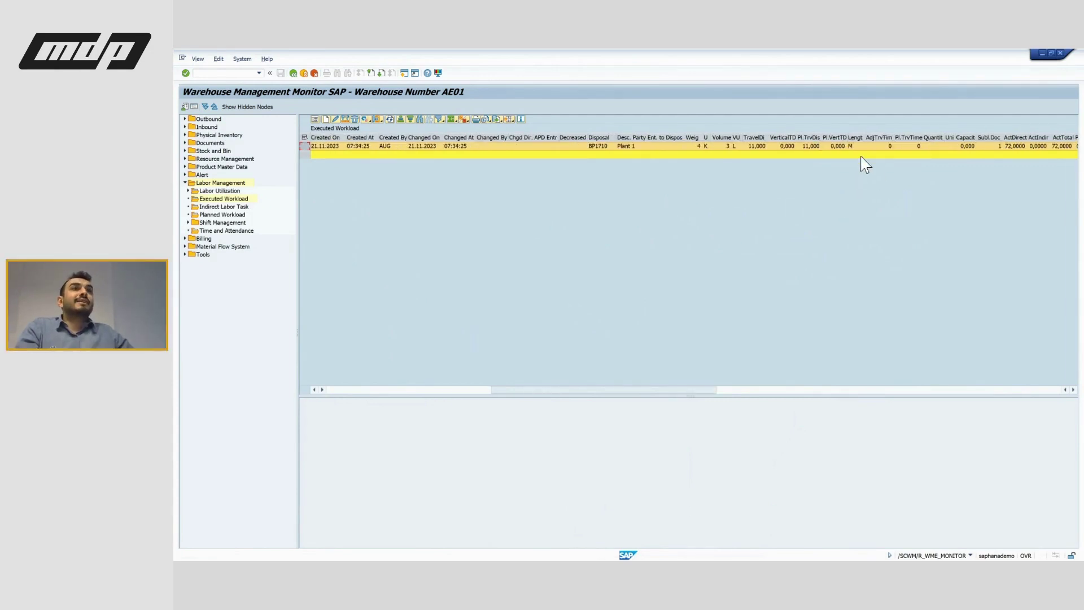
{"action": "scroll", "coordinate": [854, 163], "scroll_direction": "right", "scroll_amount": 3}
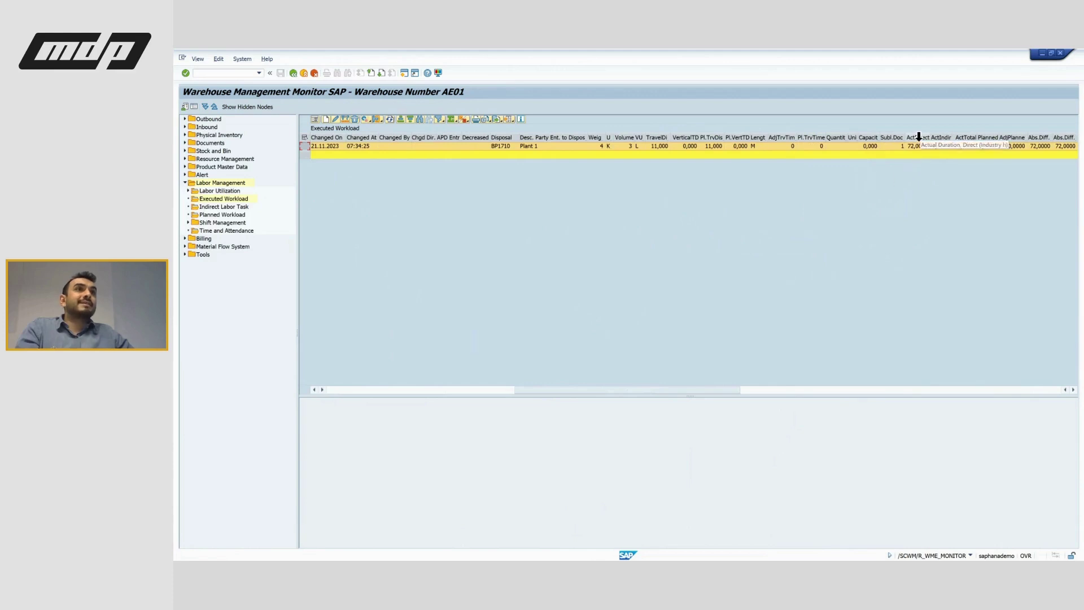
{"action": "scroll", "coordinate": [891, 189], "scroll_direction": "right", "scroll_amount": 10}
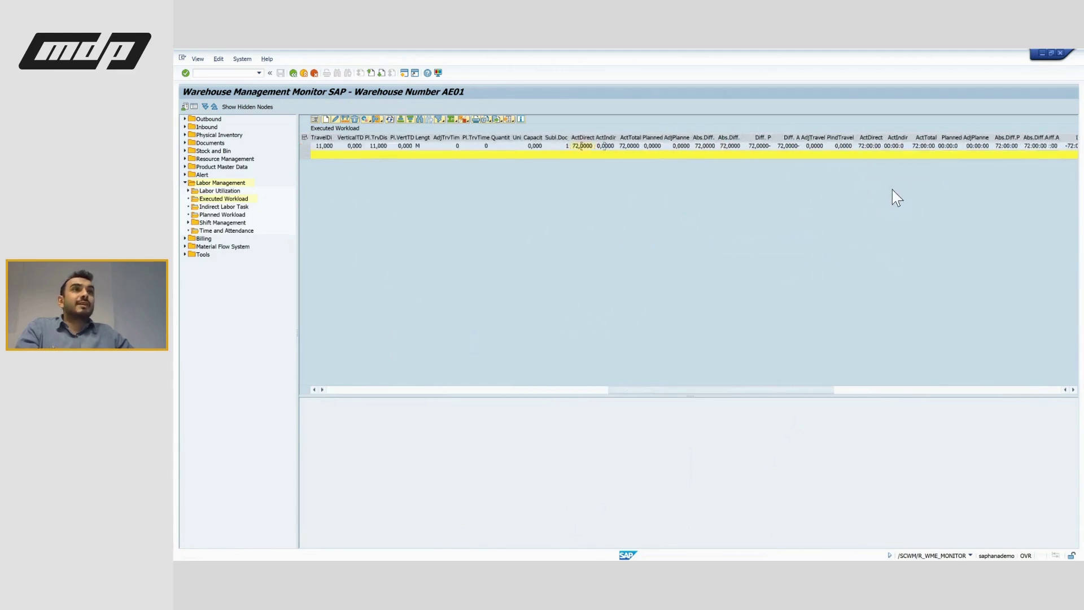
{"action": "scroll", "coordinate": [892, 188], "scroll_direction": "left", "scroll_amount": 10}
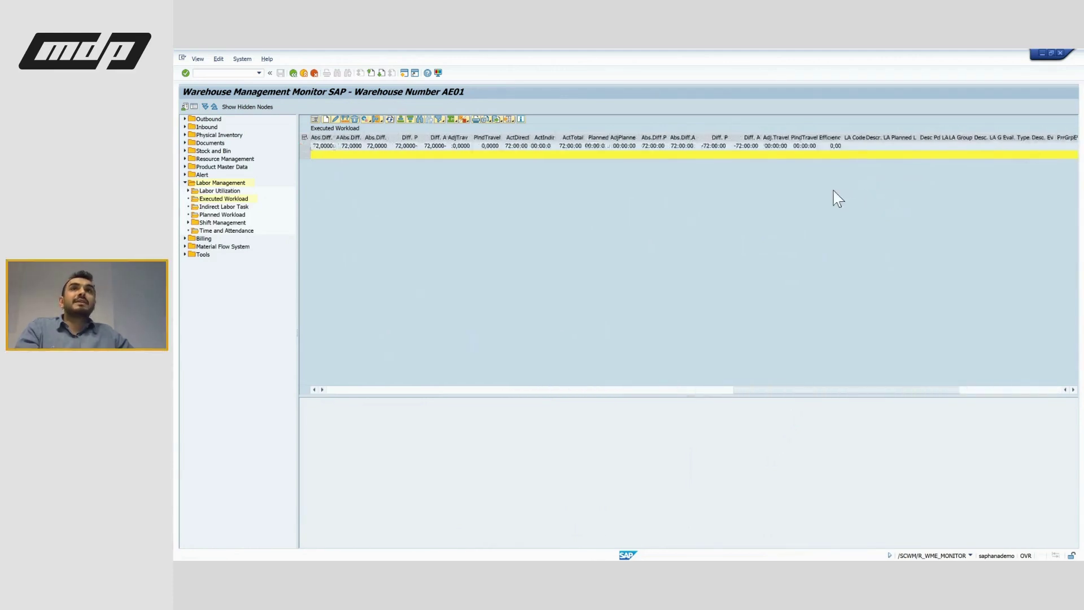
Step: Remove the current filter and filter the executed workload by the reference document of the Y920 row starting 18.10.2023 at 05:16:47
{"action": "left_click", "coordinate": [442, 119]}
{"action": "left_click", "coordinate": [455, 140]}
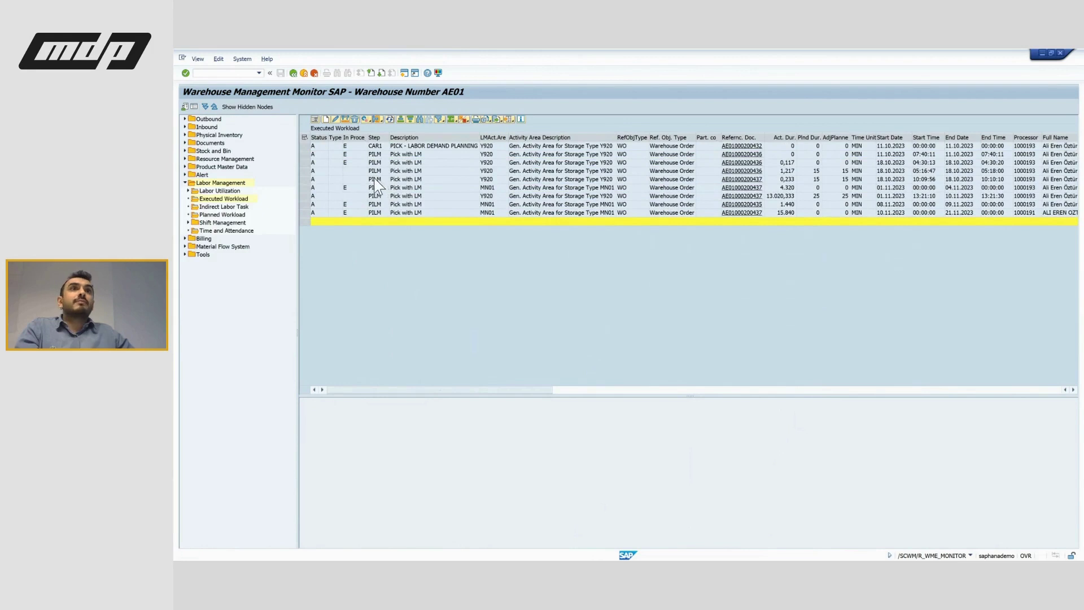
{"action": "left_click", "coordinate": [302, 179]}
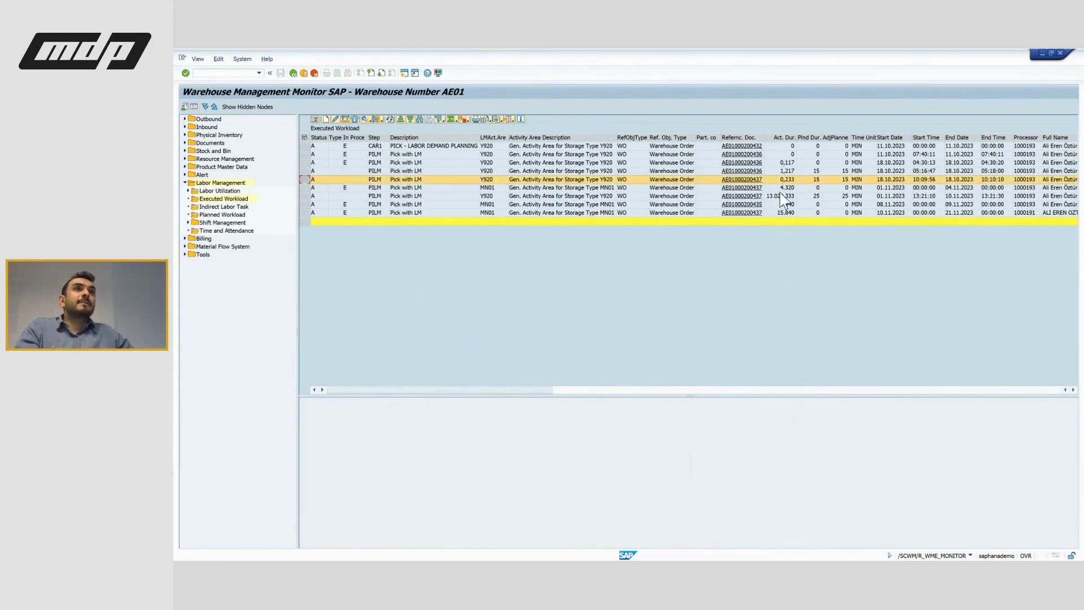
{"action": "right_click", "coordinate": [303, 171]}
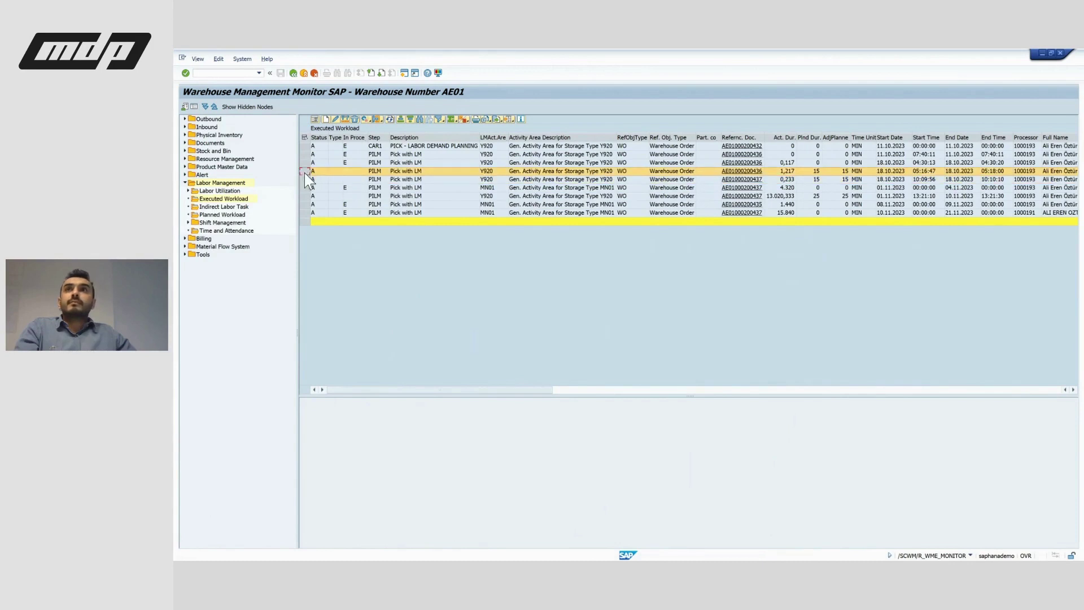
{"action": "right_click", "coordinate": [757, 172]}
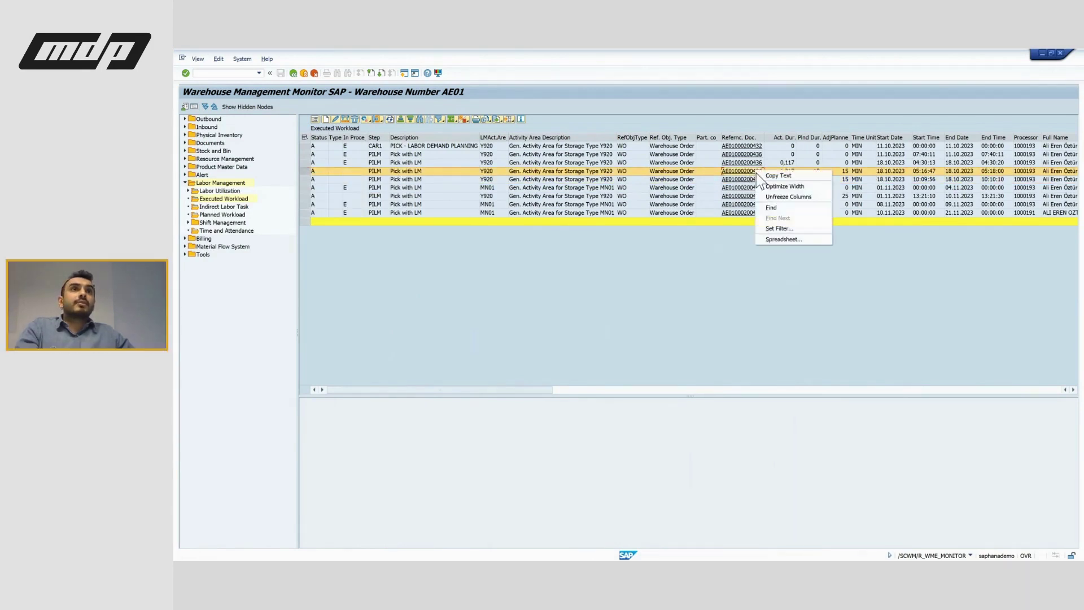
{"action": "left_click", "coordinate": [779, 228]}
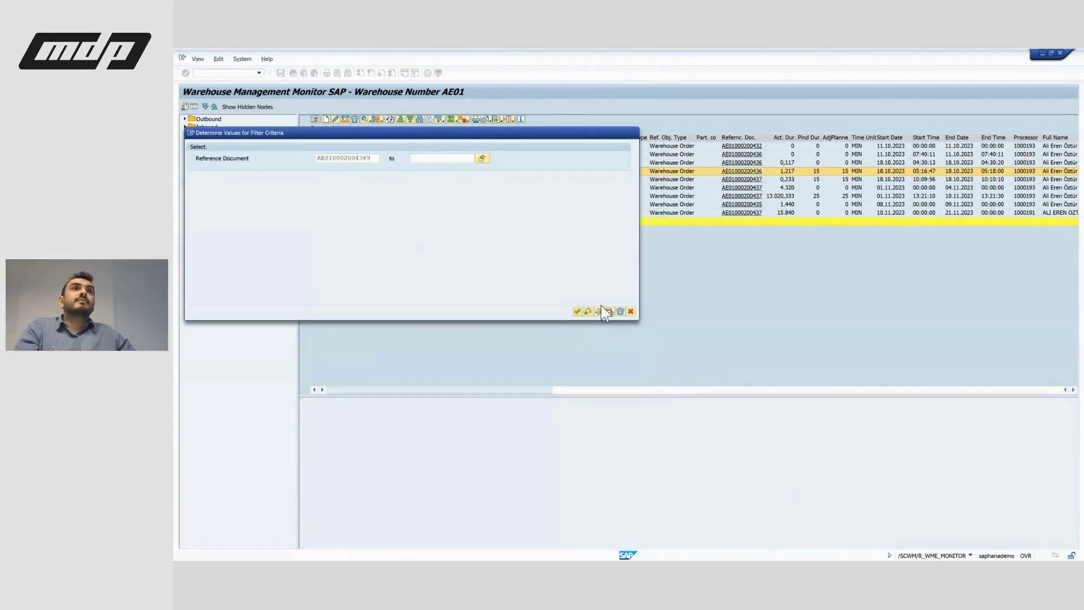
{"action": "left_click", "coordinate": [577, 311]}
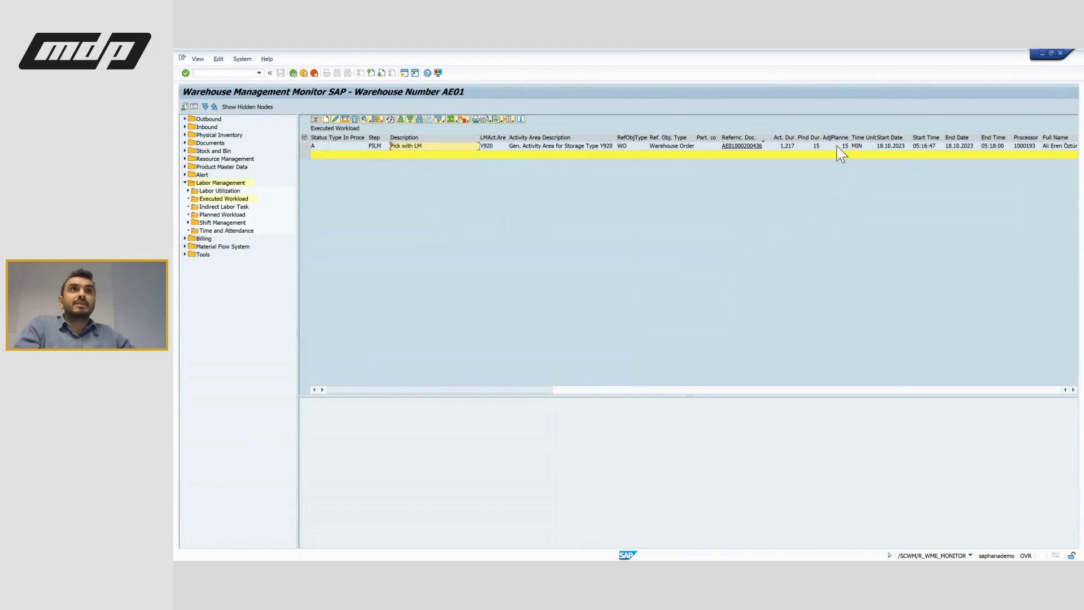
Step: Check the planned duration, start time and actual duration of the filtered Pick with LM record
{"action": "left_click", "coordinate": [808, 137]}
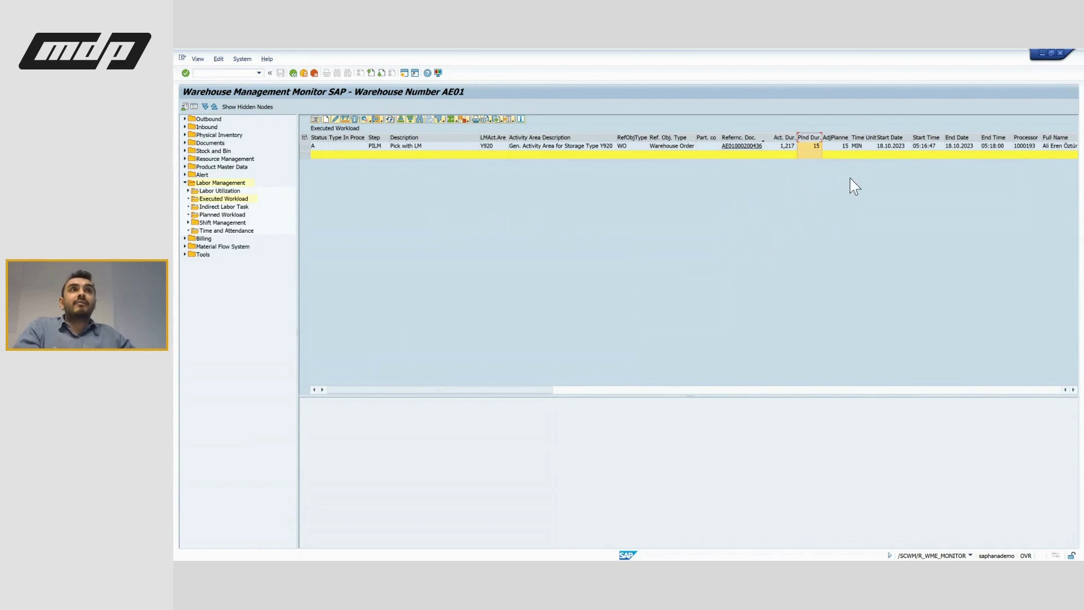
{"action": "left_click", "coordinate": [931, 137]}
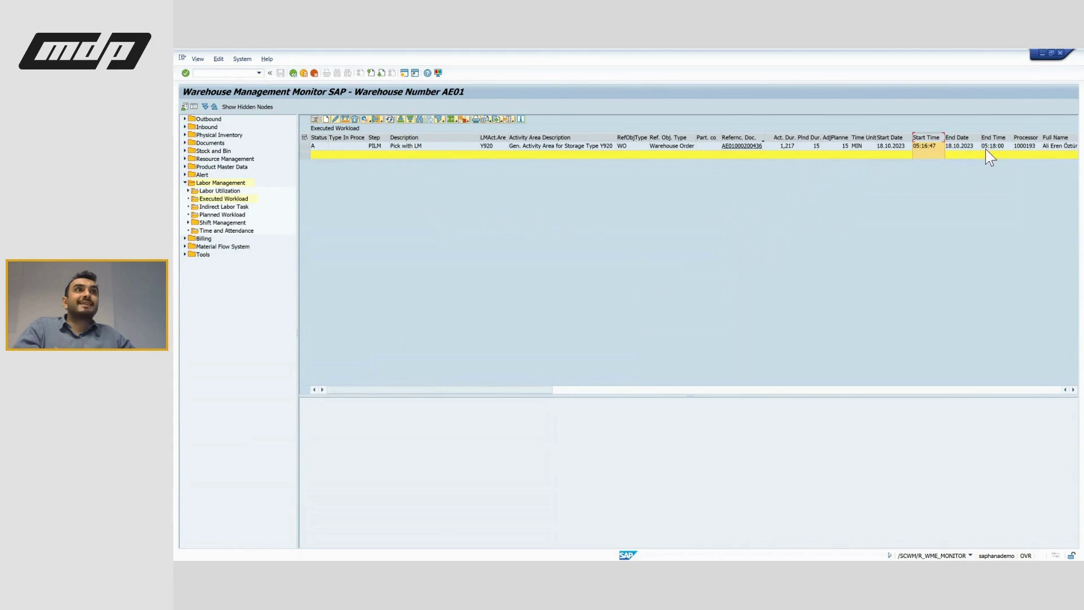
{"action": "left_click", "coordinate": [786, 146]}
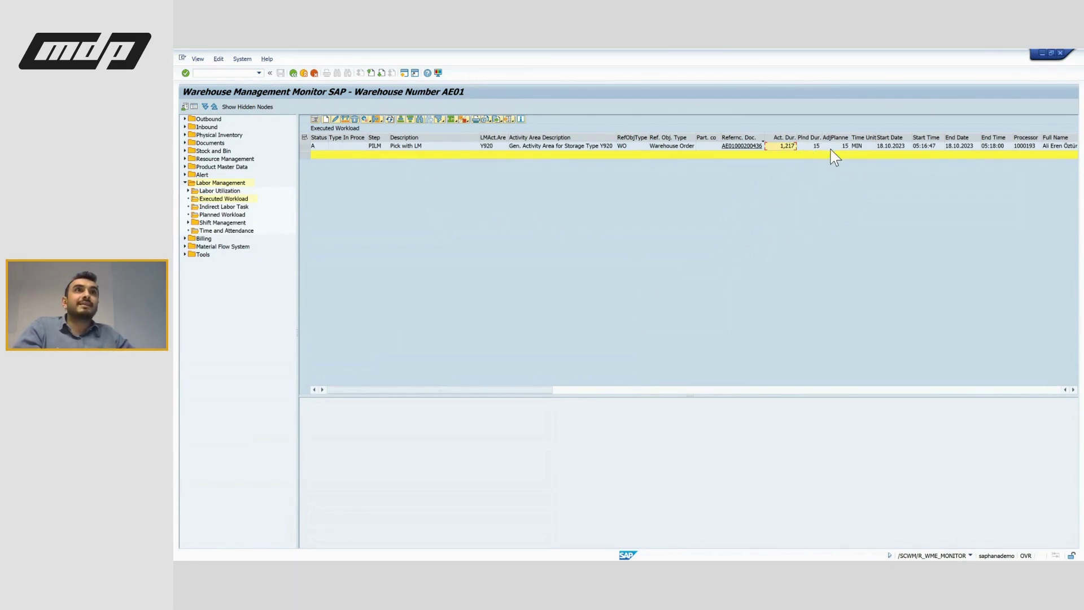
Step: Review the difference-to-planned-duration columns and the efficiency column of the filtered record
{"action": "scroll", "coordinate": [815, 186], "scroll_direction": "right", "scroll_amount": 10}
{"action": "scroll", "coordinate": [787, 194], "scroll_direction": "right", "scroll_amount": 10}
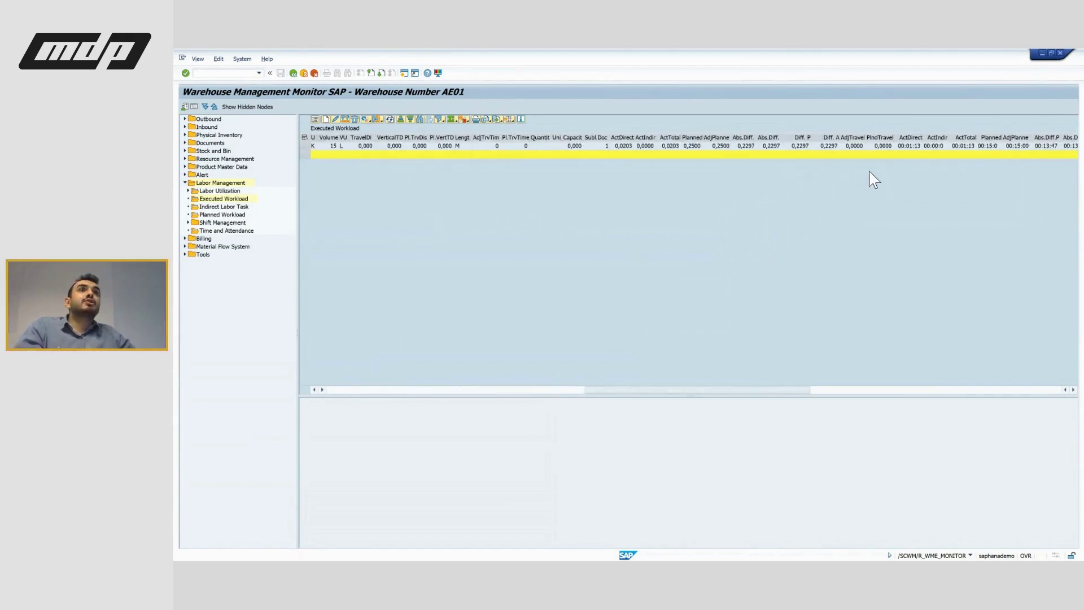
{"action": "left_click", "coordinate": [796, 137]}
{"action": "scroll", "coordinate": [816, 198], "scroll_direction": "right", "scroll_amount": 3}
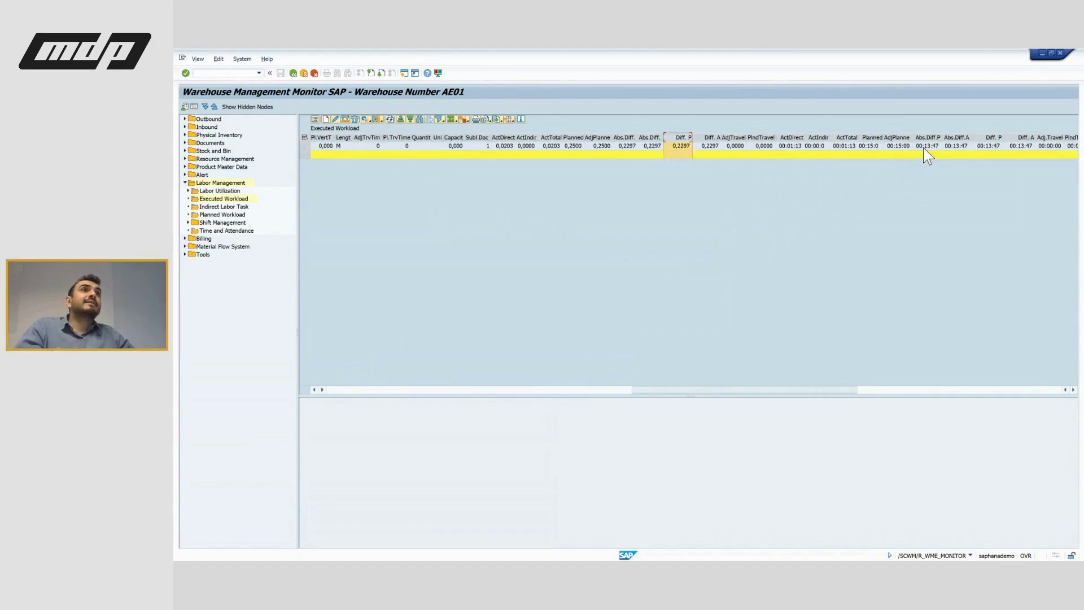
{"action": "scroll", "coordinate": [927, 144], "scroll_direction": "right", "scroll_amount": 3}
{"action": "scroll", "coordinate": [929, 165], "scroll_direction": "right", "scroll_amount": 2}
{"action": "left_click", "coordinate": [898, 137]}
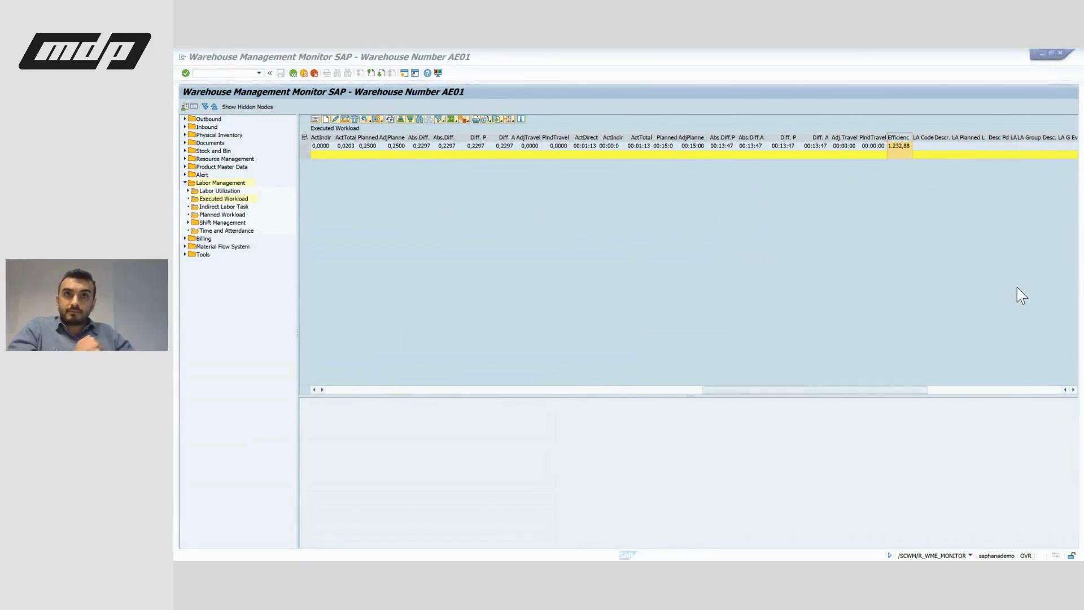
Step: Leave the warehouse monitor and start the formula editor with transaction /n/scwm/lm_fe
{"action": "left_click", "coordinate": [736, 304]}
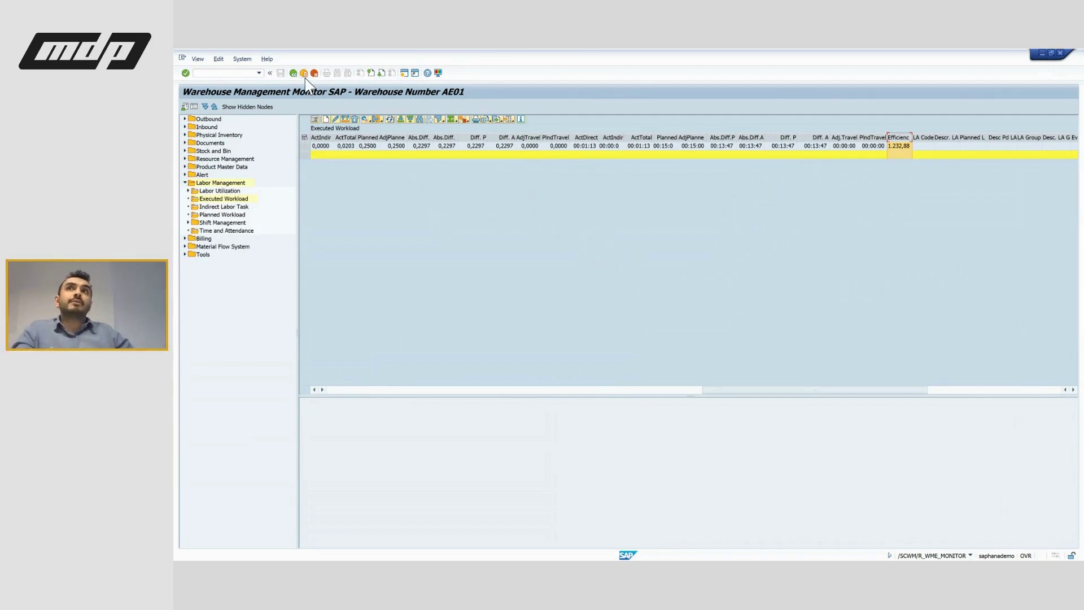
{"action": "type", "text": "/n/"}
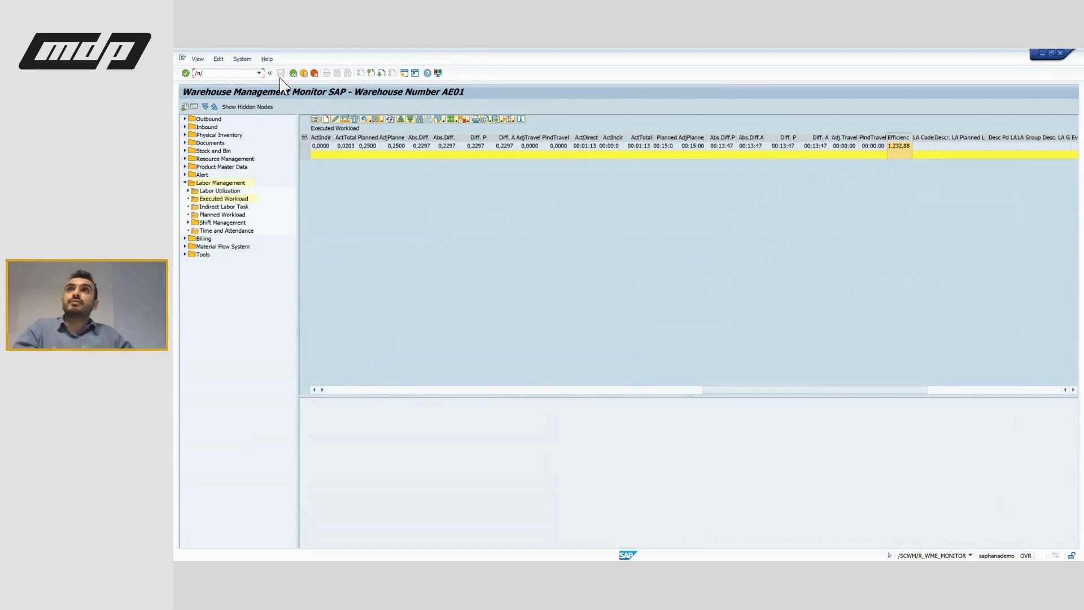
{"action": "type", "text": "scwm"}
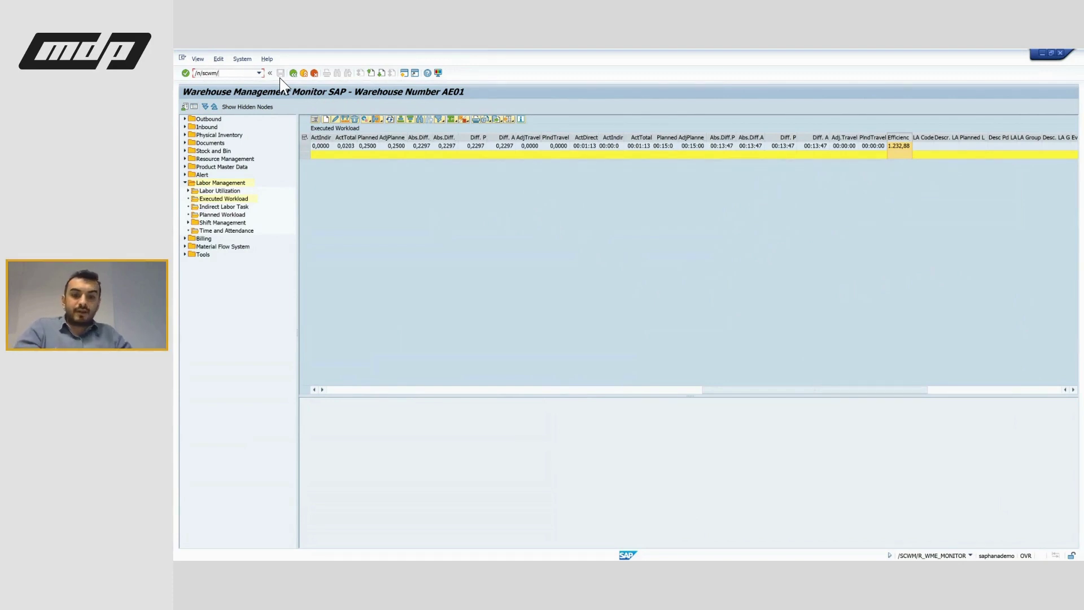
{"action": "type", "text": "/lm"}
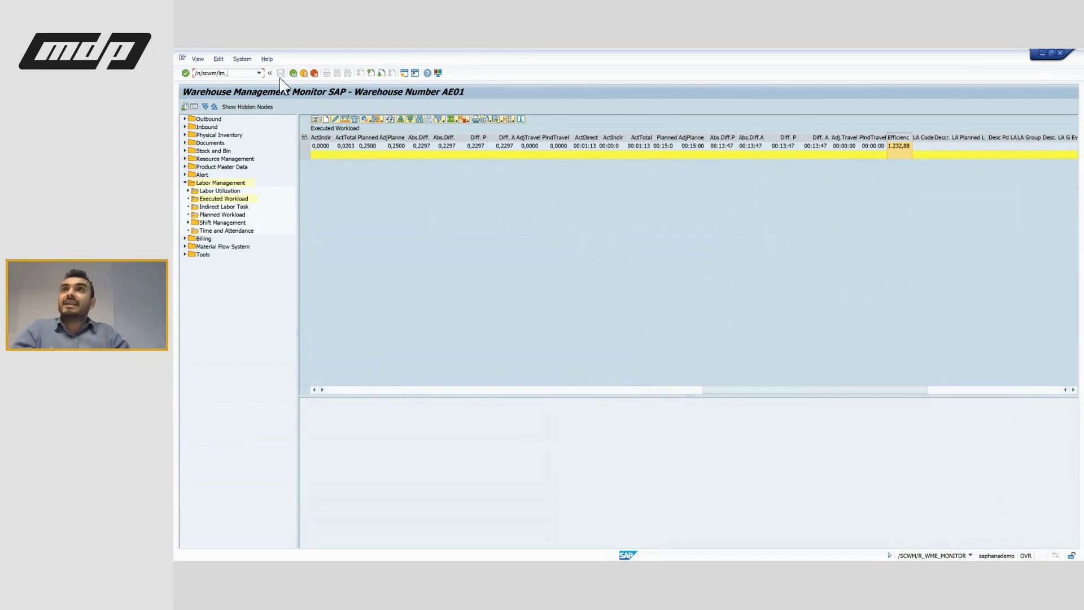
{"action": "type", "text": "_fe"}
{"action": "key", "text": "Return"}
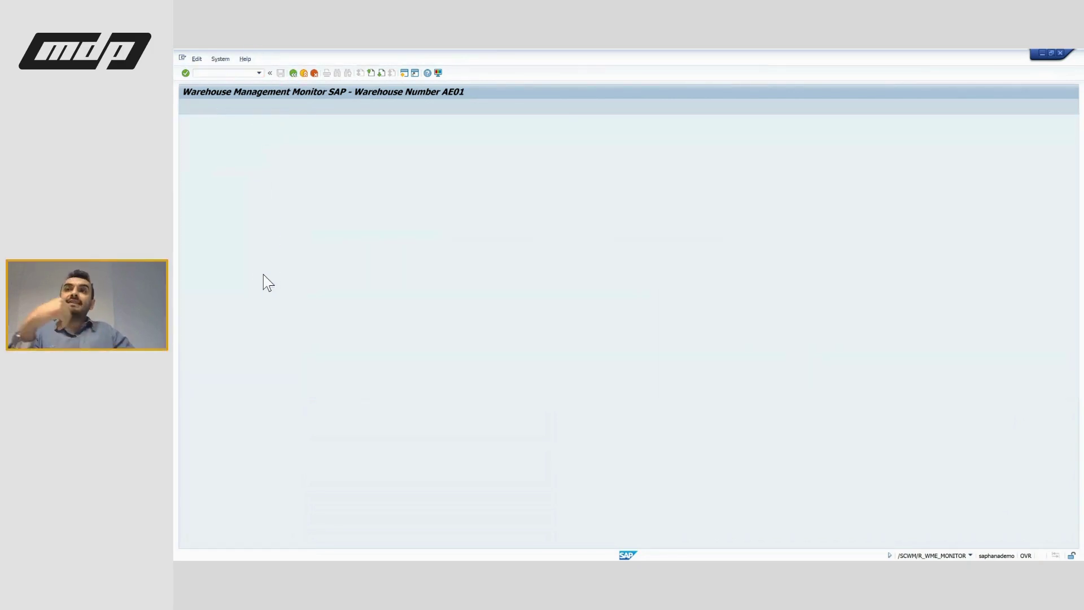
Step: Display formula 0001 (LM Formula for ELS Warehouse Order) under Formulas for Engineered Labor Standards and browse its available fields
{"action": "left_click", "coordinate": [188, 122]}
{"action": "left_click", "coordinate": [240, 134]}
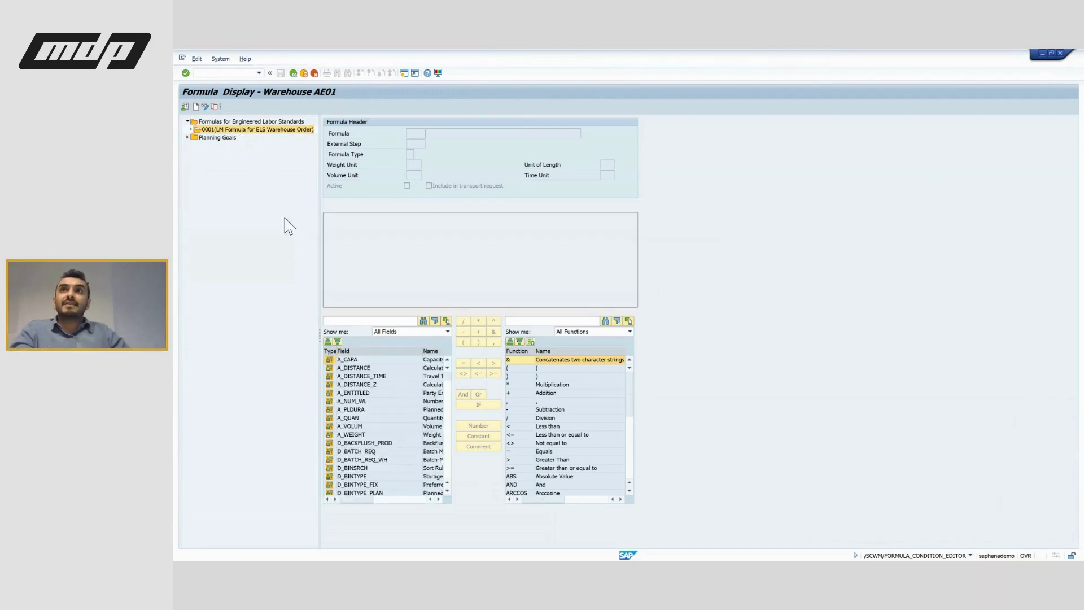
{"action": "scroll", "coordinate": [404, 449], "scroll_direction": "down", "scroll_amount": 10}
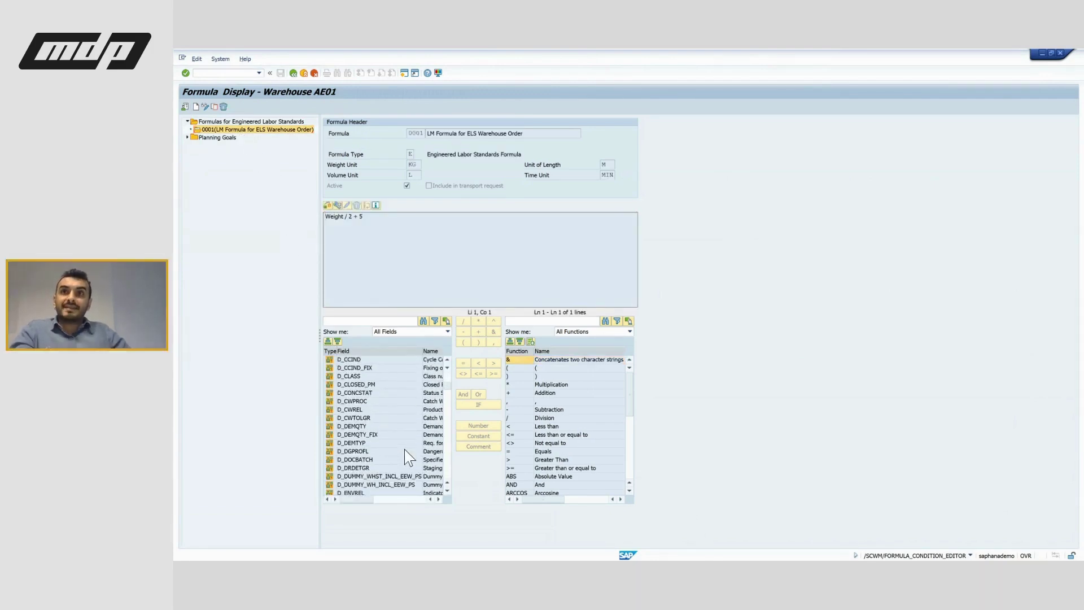
{"action": "scroll", "coordinate": [405, 442], "scroll_direction": "up", "scroll_amount": 10}
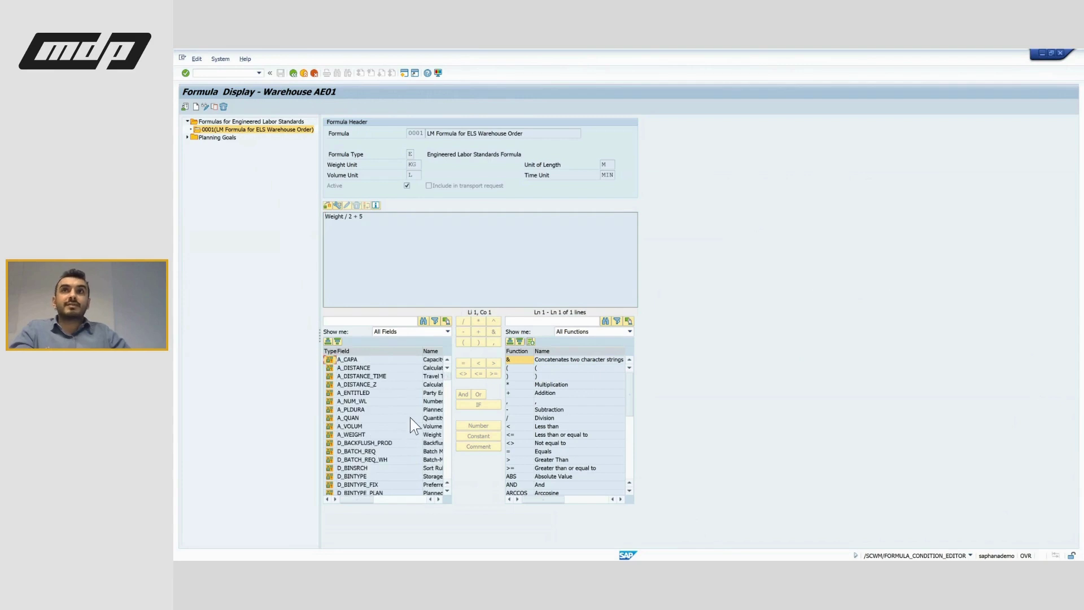
Step: Examine the weight-based expression of formula 0001 and its time unit
{"action": "left_click", "coordinate": [393, 217]}
{"action": "left_click_drag", "start_coordinate": [380, 220], "coordinate": [329, 217]}
{"action": "left_click", "coordinate": [384, 224]}
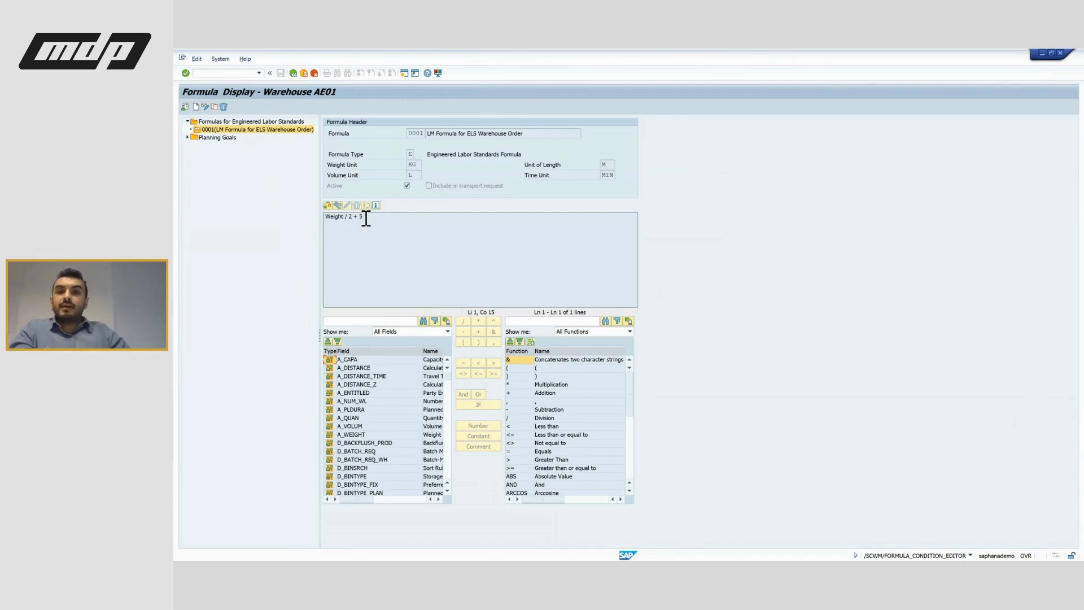
{"action": "left_click", "coordinate": [351, 220]}
{"action": "left_click", "coordinate": [365, 221]}
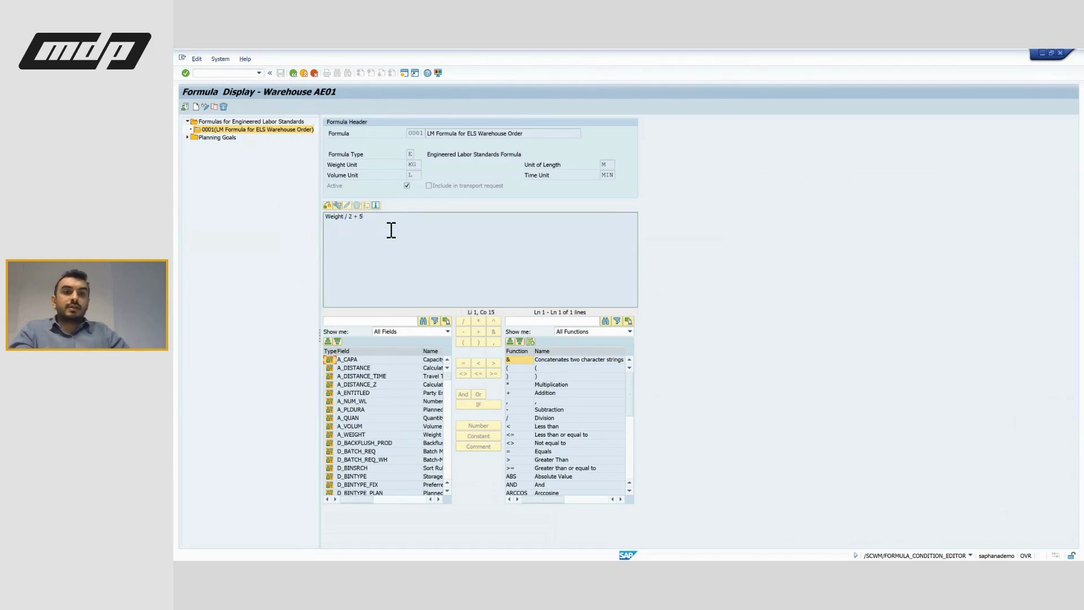
{"action": "left_click_drag", "start_coordinate": [382, 224], "coordinate": [333, 224]}
{"action": "left_click", "coordinate": [379, 230]}
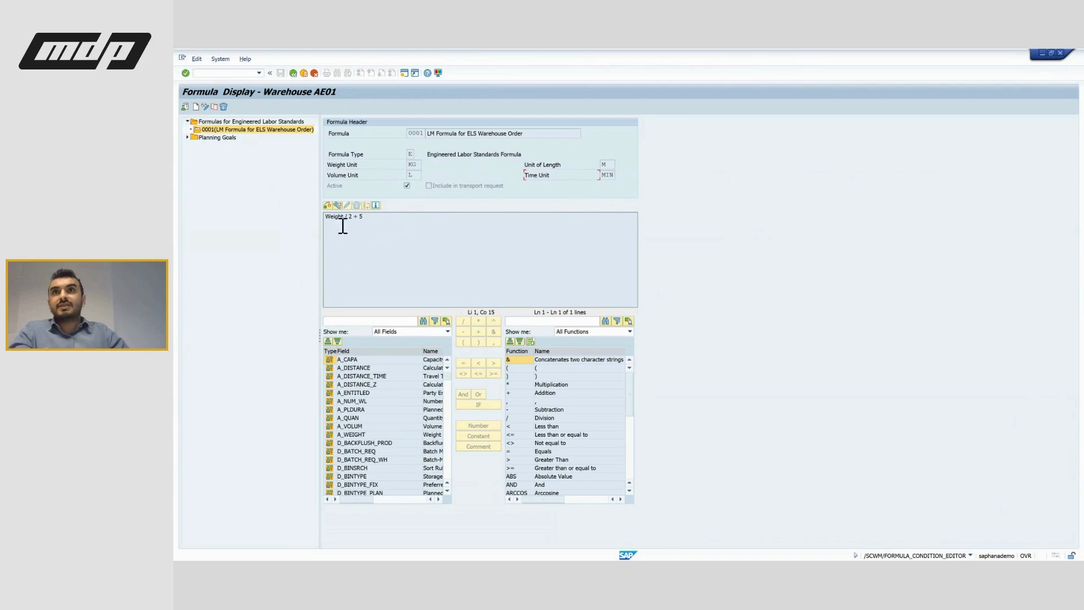
{"action": "left_click_drag", "start_coordinate": [342, 218], "coordinate": [322, 215]}
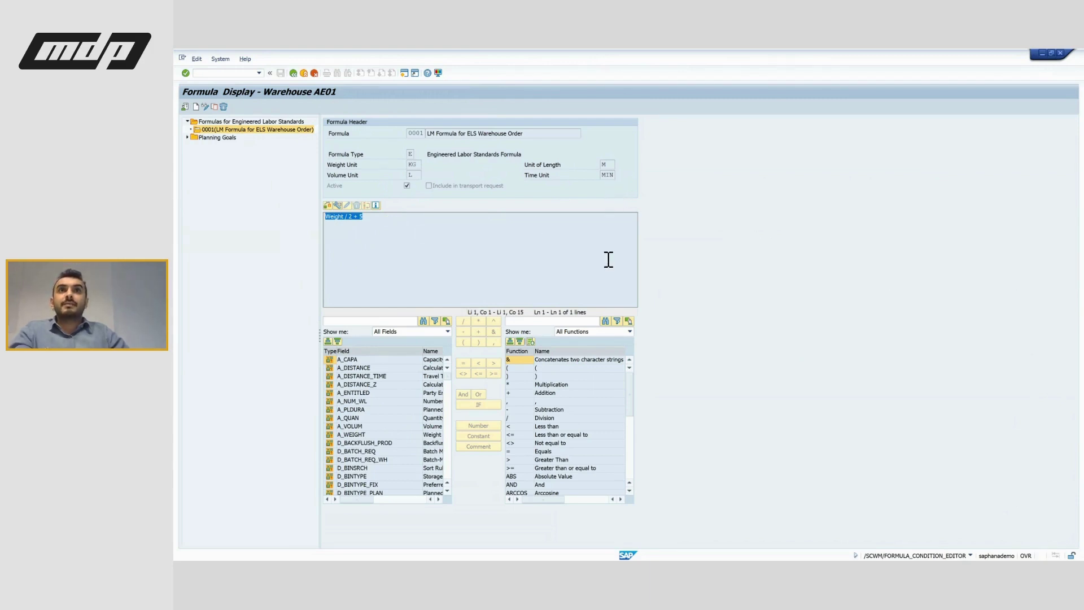
{"action": "left_click", "coordinate": [435, 249]}
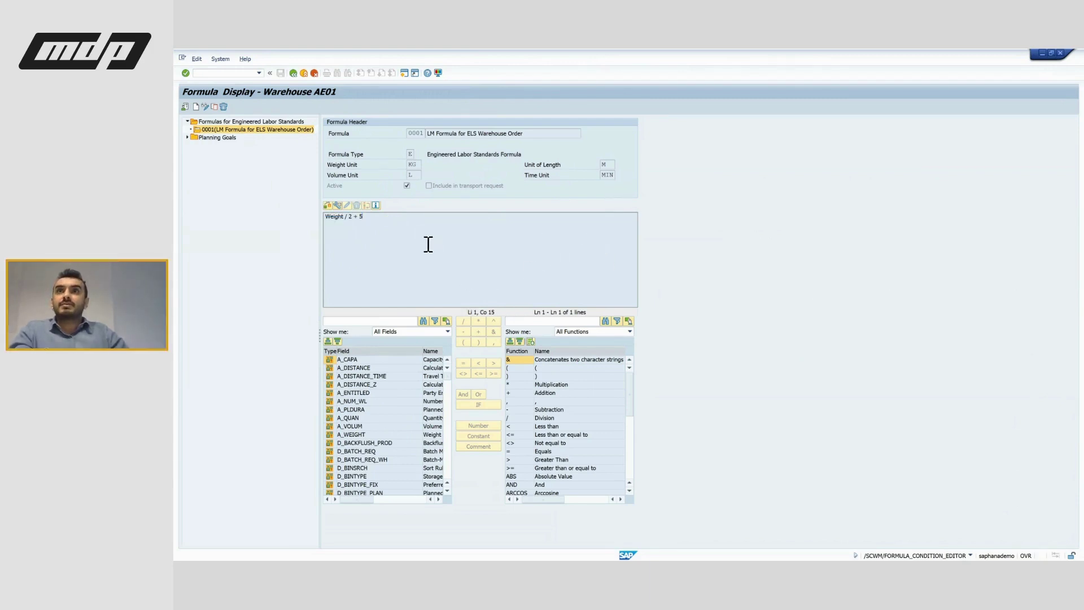
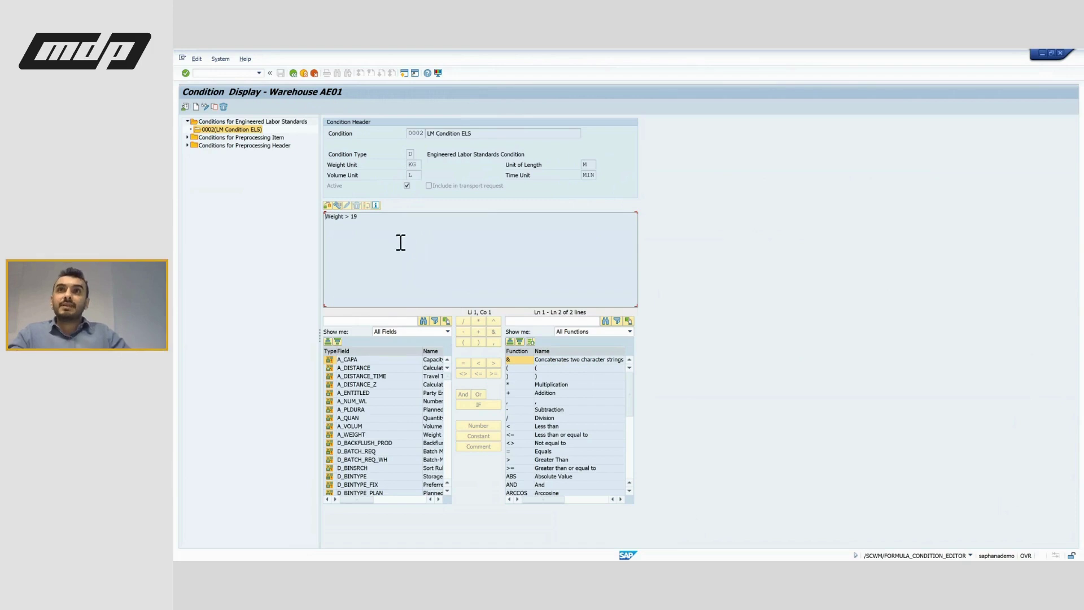
Step: Examine the weight expression of condition 0002 (LM Condition ELS) under Conditions for Engineered Labor Standards
{"action": "left_click", "coordinate": [324, 216]}
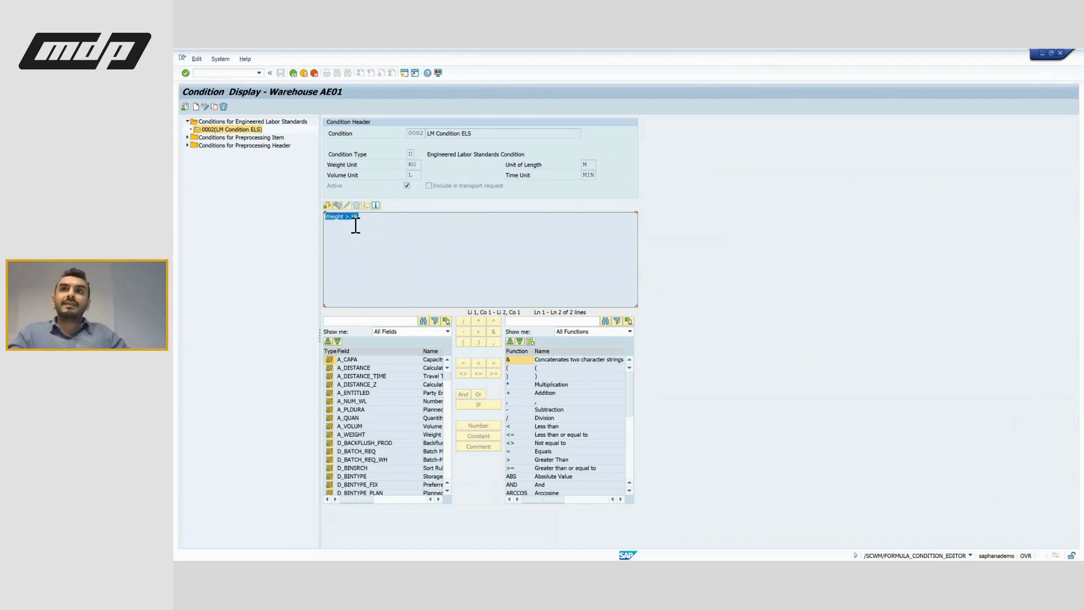
{"action": "left_click", "coordinate": [356, 219]}
{"action": "left_click", "coordinate": [334, 217]}
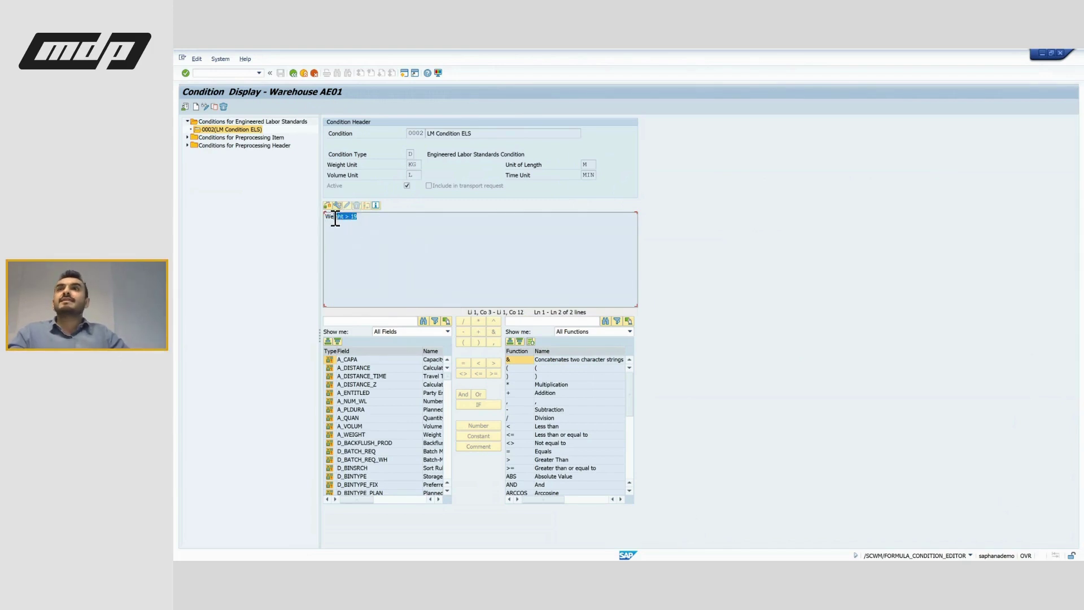
{"action": "left_click", "coordinate": [384, 234]}
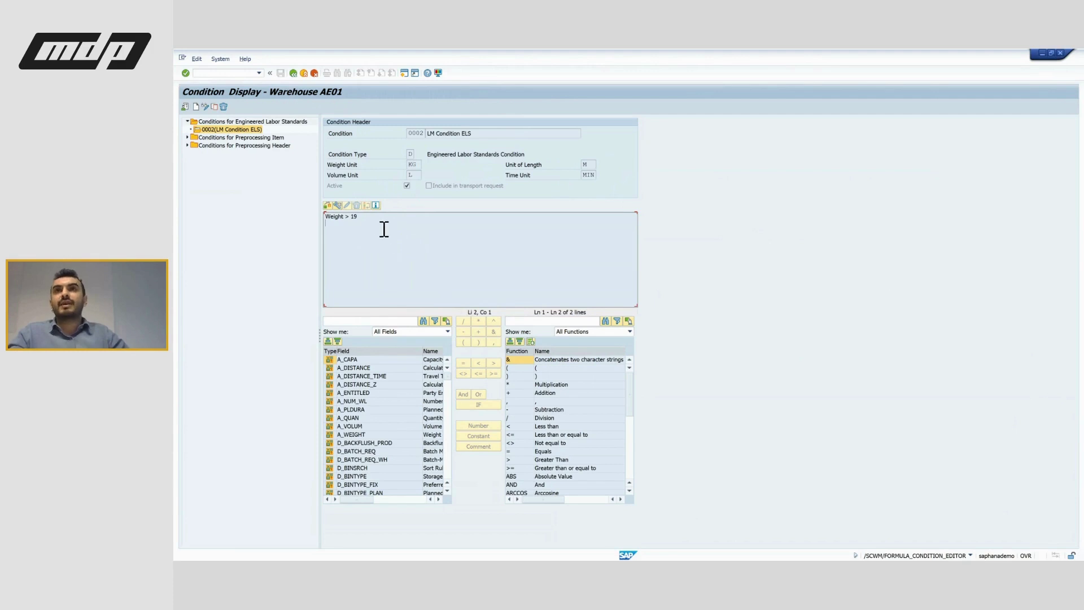
Step: Display condition 0002 (LM Condition Preprocessing Item) for external step PILM (Pick with LM) under Conditions for Preprocessing Item
{"action": "left_click_drag", "start_coordinate": [322, 223], "coordinate": [320, 216]}
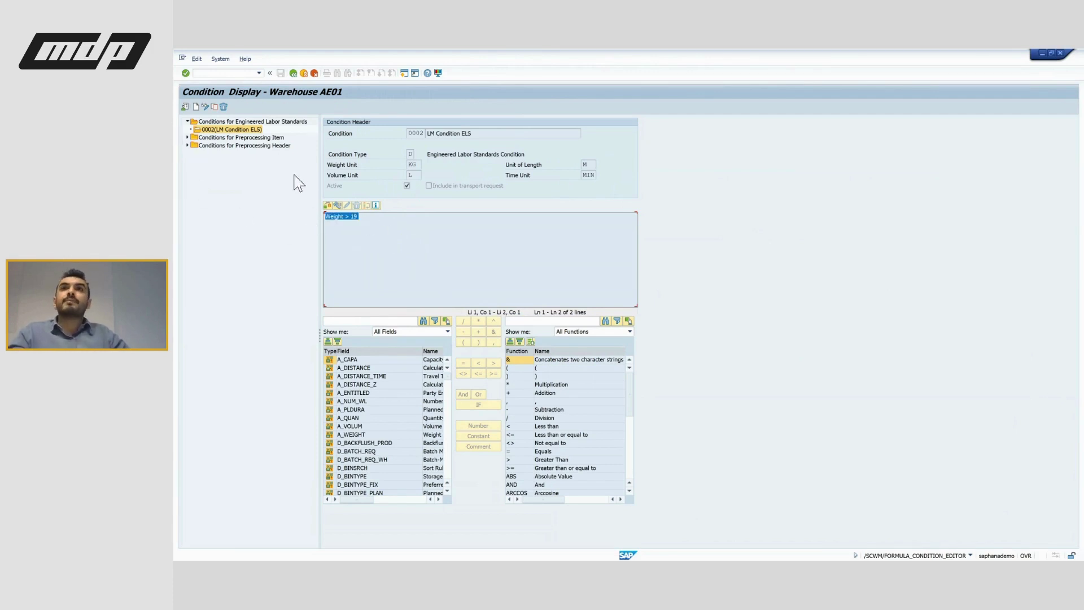
{"action": "double_click", "coordinate": [251, 138]}
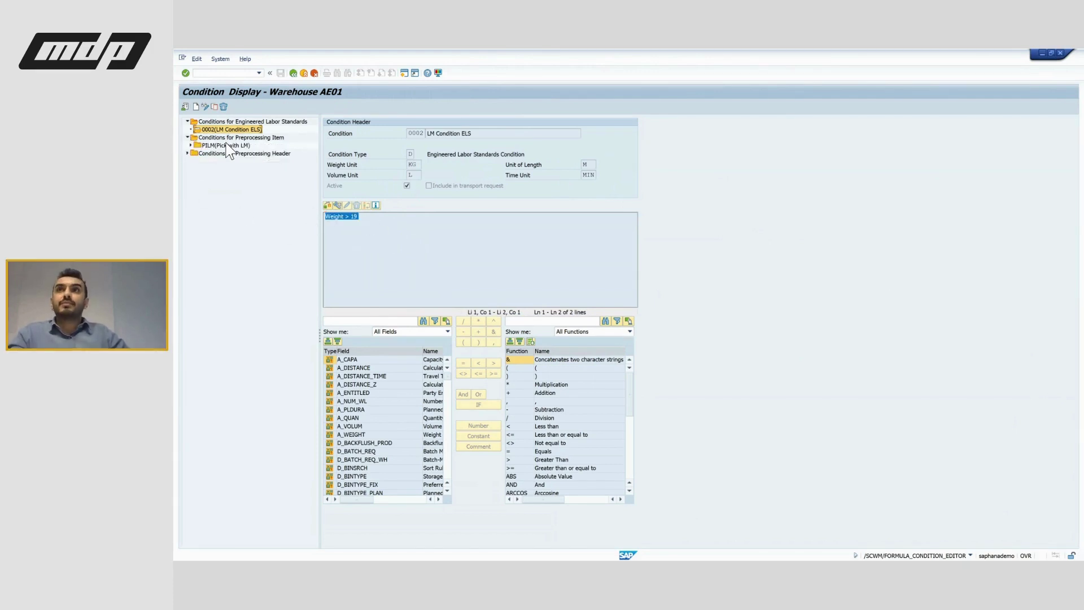
{"action": "double_click", "coordinate": [226, 145]}
{"action": "double_click", "coordinate": [242, 154]}
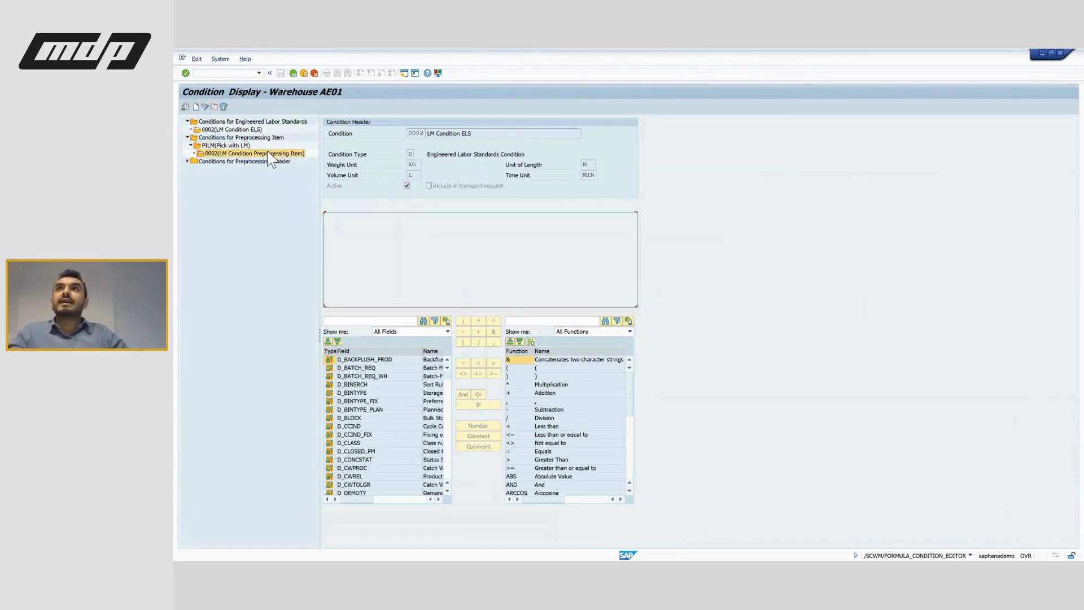
Step: Examine the location number and product criteria in the expression of the preprocessing item condition 0002
{"action": "triple_click", "coordinate": [368, 210]}
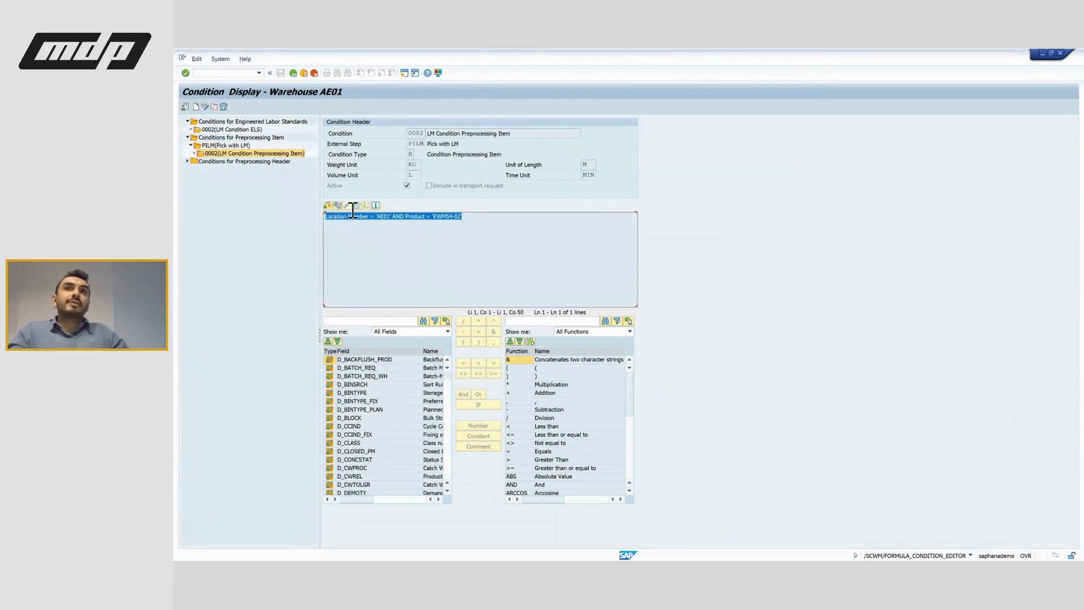
{"action": "left_click", "coordinate": [463, 266]}
{"action": "left_click_drag", "start_coordinate": [391, 220], "coordinate": [376, 220]}
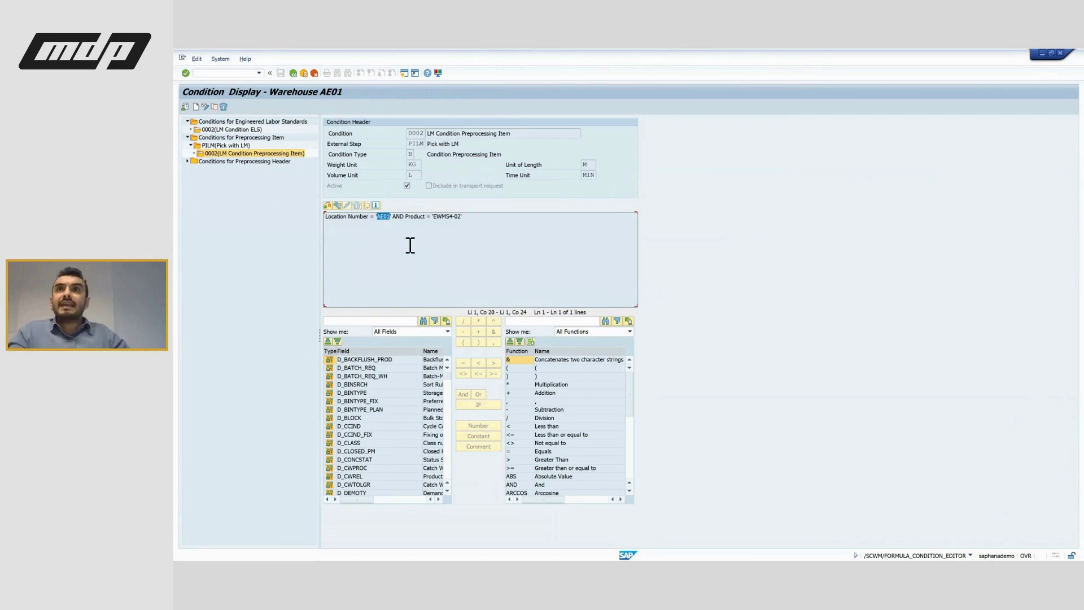
{"action": "left_click_drag", "start_coordinate": [433, 220], "coordinate": [454, 223]}
{"action": "left_click", "coordinate": [460, 221]}
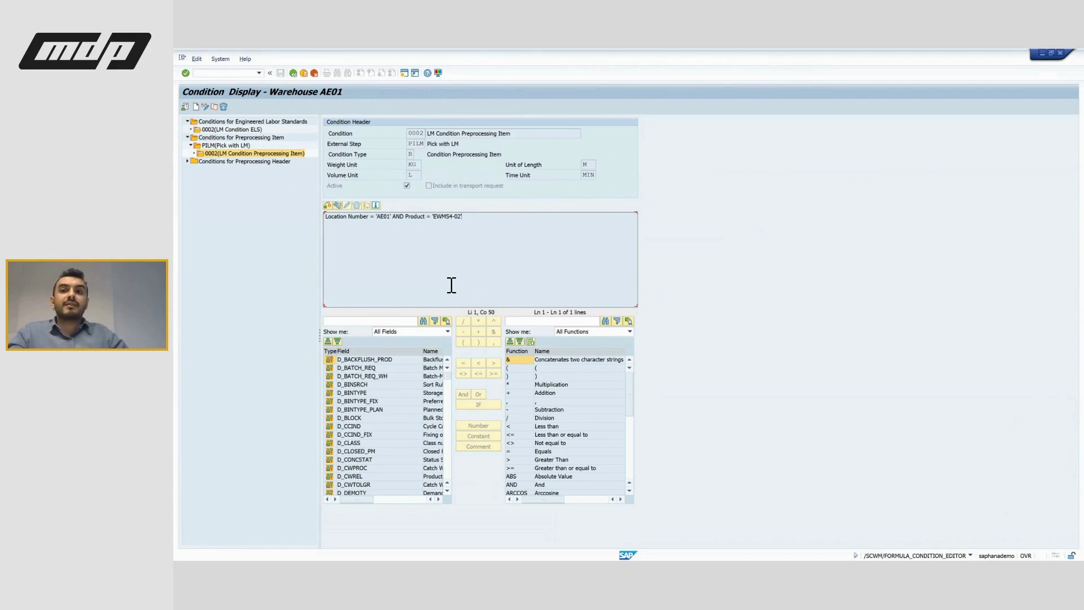
Step: Leave the condition display for the SAP Easy Access screen and minimize the SAP window
{"action": "left_click", "coordinate": [294, 73]}
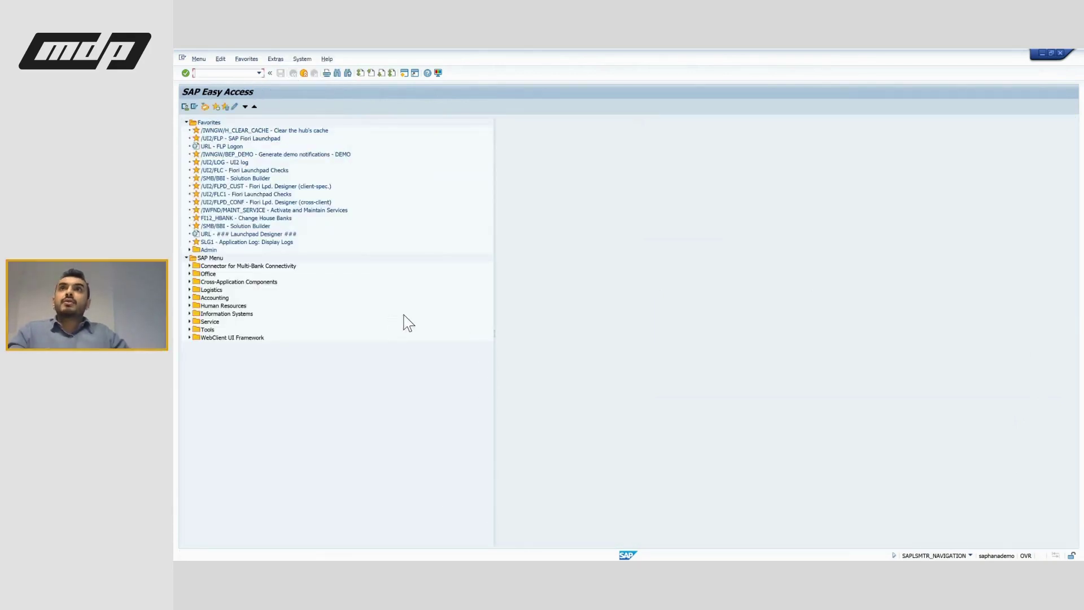
{"action": "left_click", "coordinate": [1042, 54]}
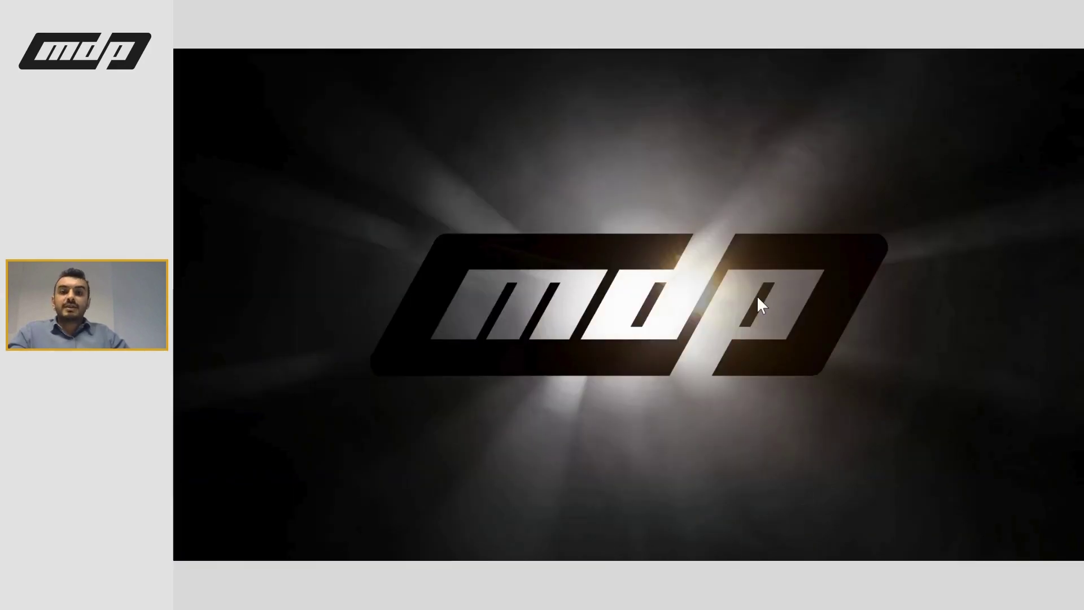